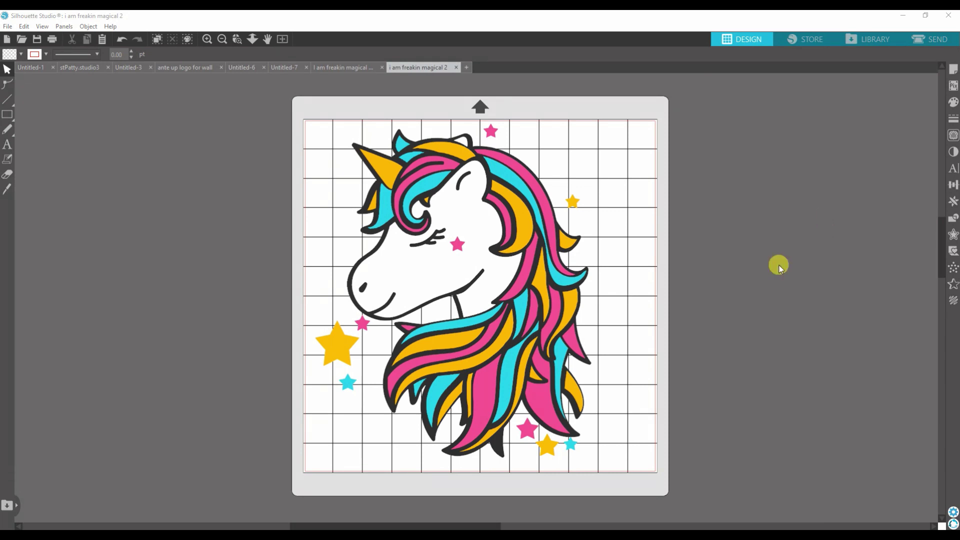
# Try nudging the lower pink mane strand slightly to the left on its own
pyautogui.click(550, 406)
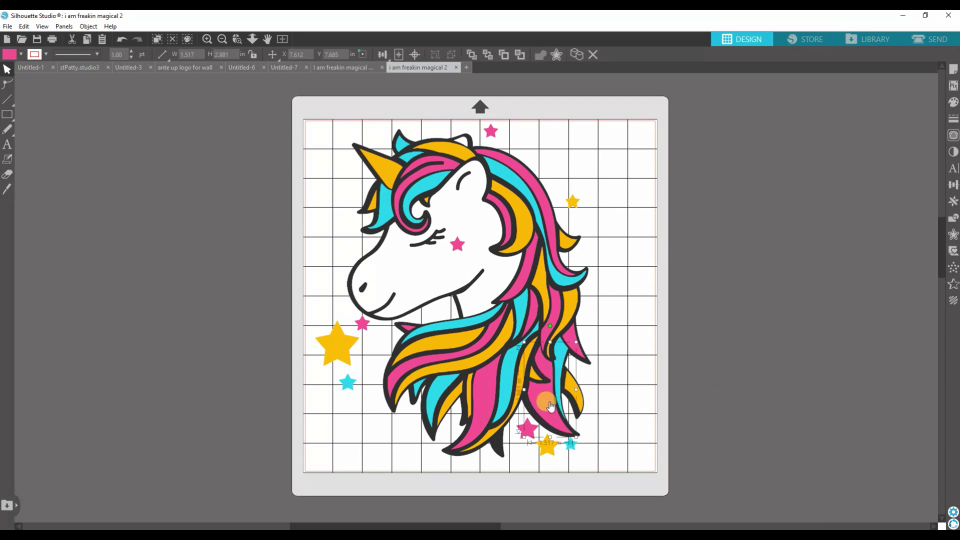
pyautogui.press('Left')
pyautogui.press('Left')
pyautogui.press('Right')
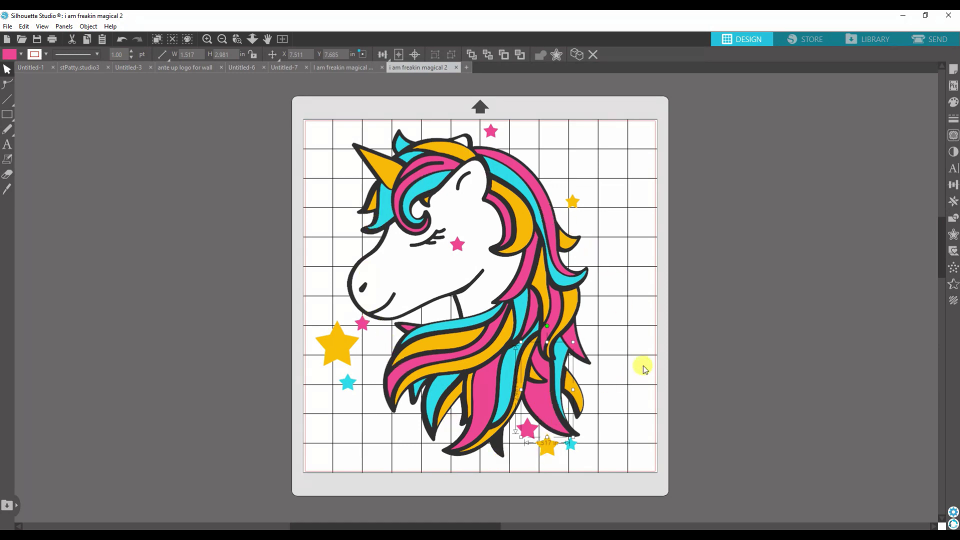
pyautogui.click(728, 351)
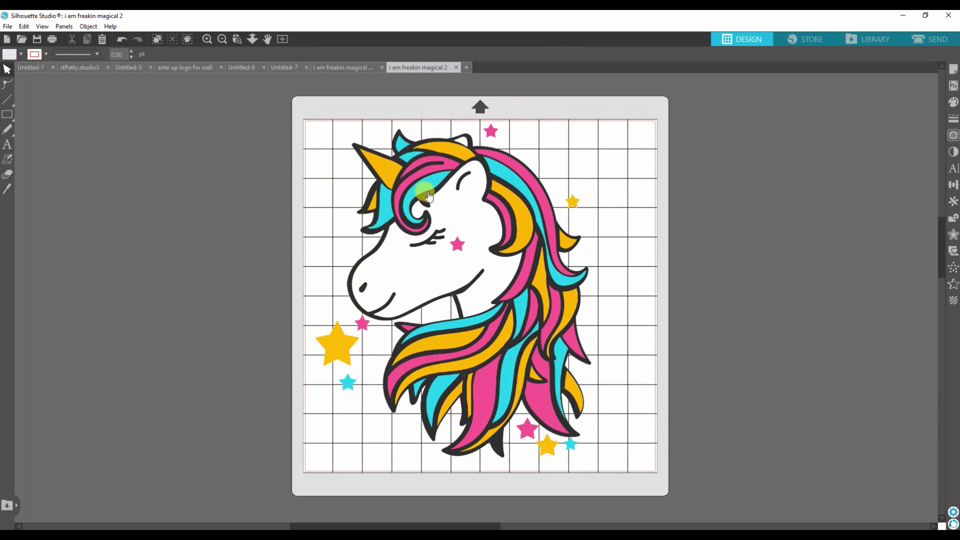
# Try moving individual mane strands away from the black outline, and undo the moves
pyautogui.moveTo(547, 216); pyautogui.dragTo(565, 204)
pyautogui.moveTo(499, 220); pyautogui.dragTo(505, 218)
pyautogui.moveTo(543, 185); pyautogui.dragTo(542, 188)
pyautogui.hotkey('ctrl', 'z')
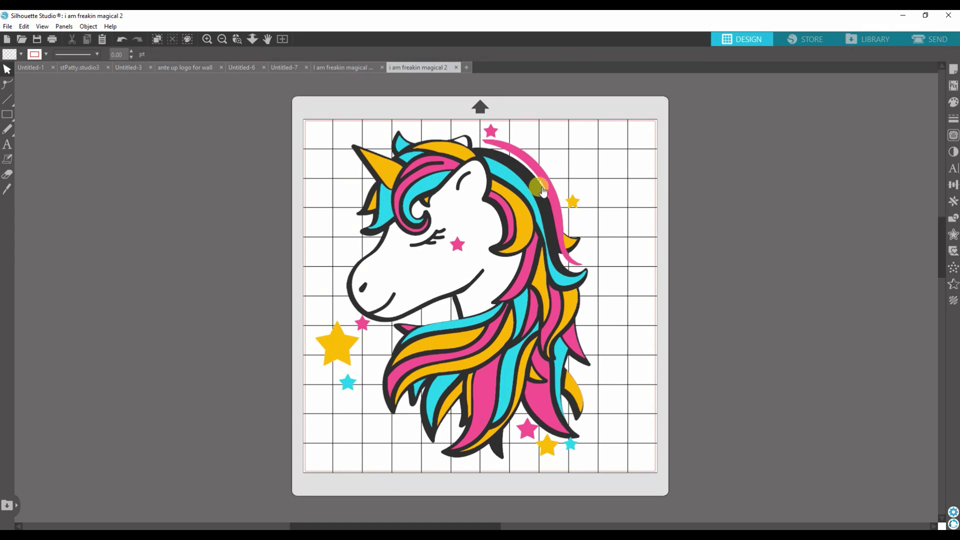
pyautogui.hotkey('ctrl', 'z')
pyautogui.hotkey('ctrl', 'z')
pyautogui.hotkey('ctrl', 'z')
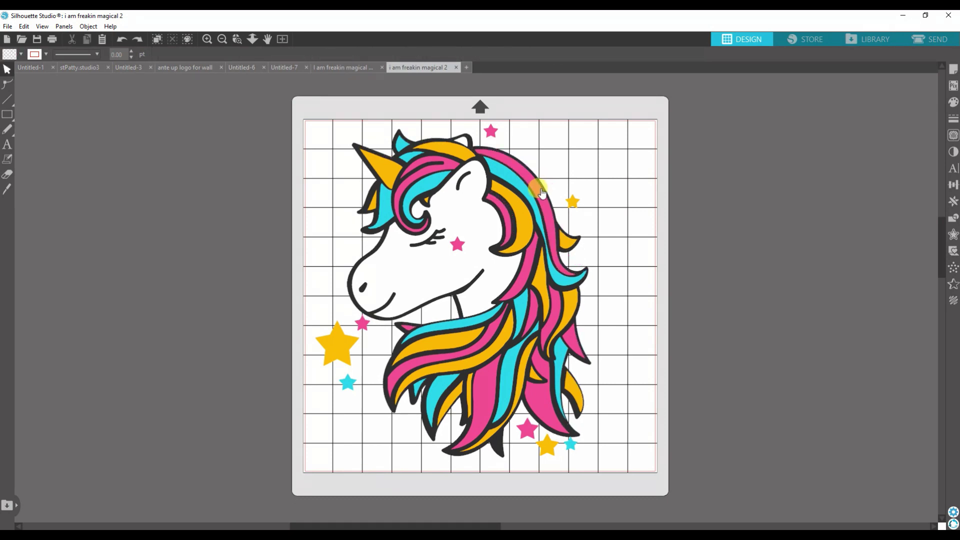
# Select the pink mane strands one by one and move them together off the mat to the right of the unicorn
pyautogui.click(538, 192)
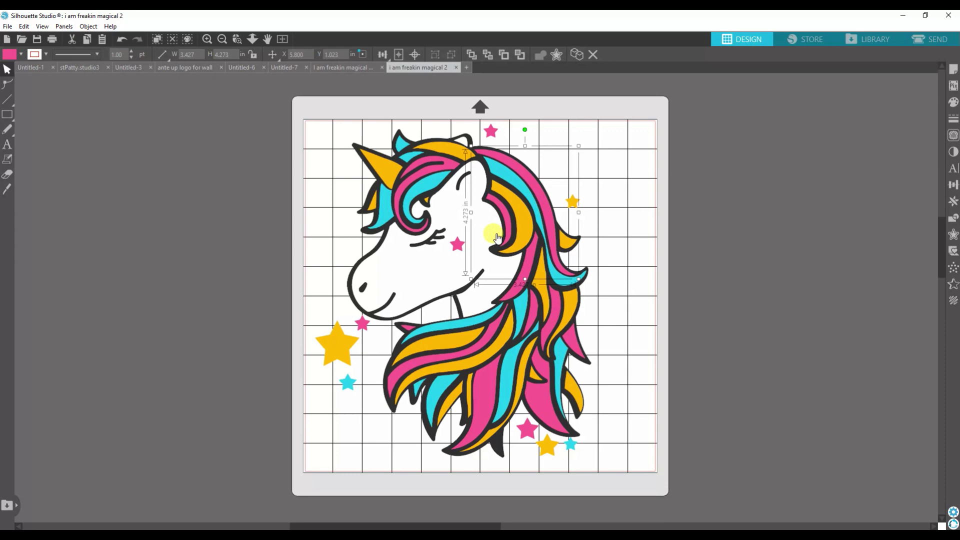
pyautogui.keyDown('shift'); pyautogui.click(436, 173); pyautogui.keyUp('shift')
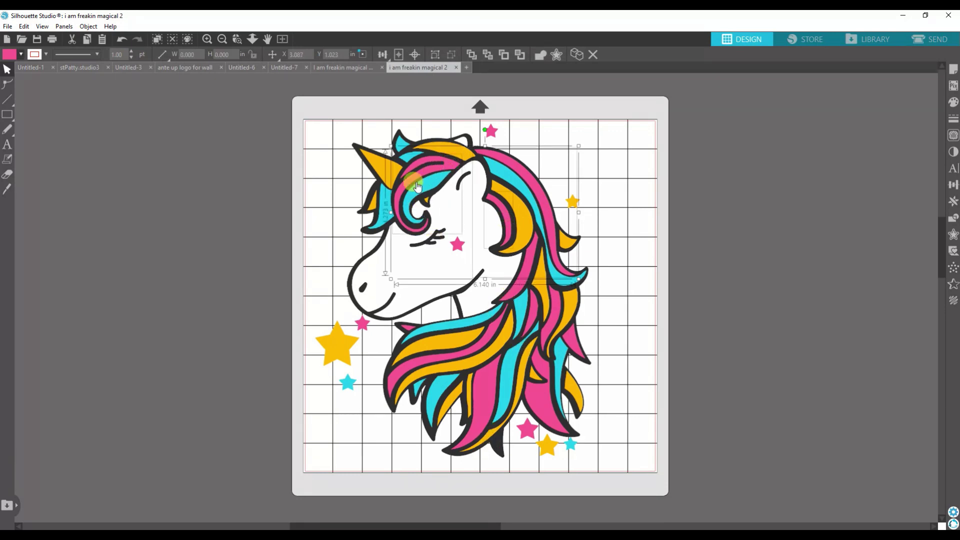
pyautogui.keyDown('shift'); pyautogui.click(511, 290); pyautogui.keyUp('shift')
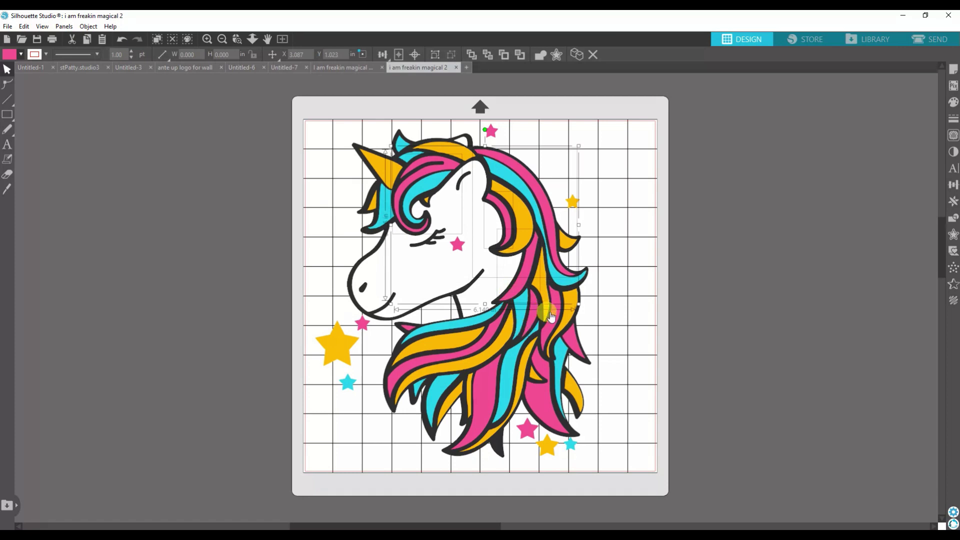
pyautogui.keyDown('shift'); pyautogui.click(571, 343); pyautogui.keyUp('shift')
pyautogui.keyDown('shift'); pyautogui.click(542, 397); pyautogui.keyUp('shift')
pyautogui.keyDown('shift'); pyautogui.click(493, 399); pyautogui.keyUp('shift')
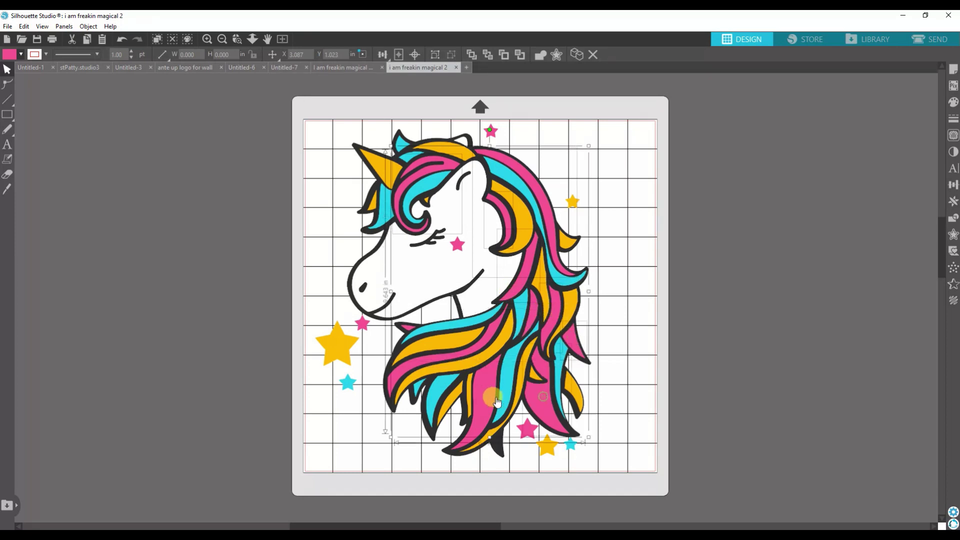
pyautogui.moveTo(481, 396); pyautogui.dragTo(832, 390)
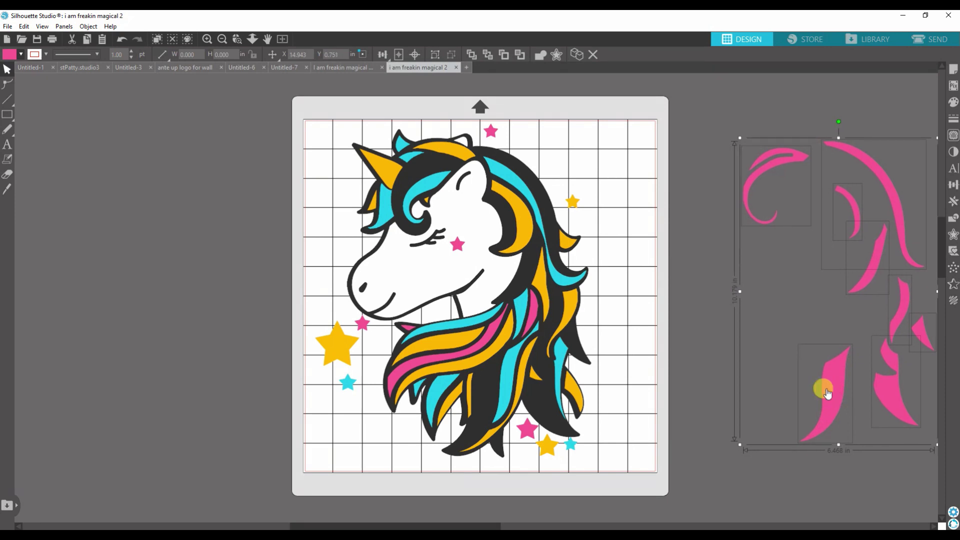
# Undo the move of the pink strands and clear the selection
pyautogui.hotkey('ctrl', 'z')
pyautogui.hotkey('ctrl', 'z')
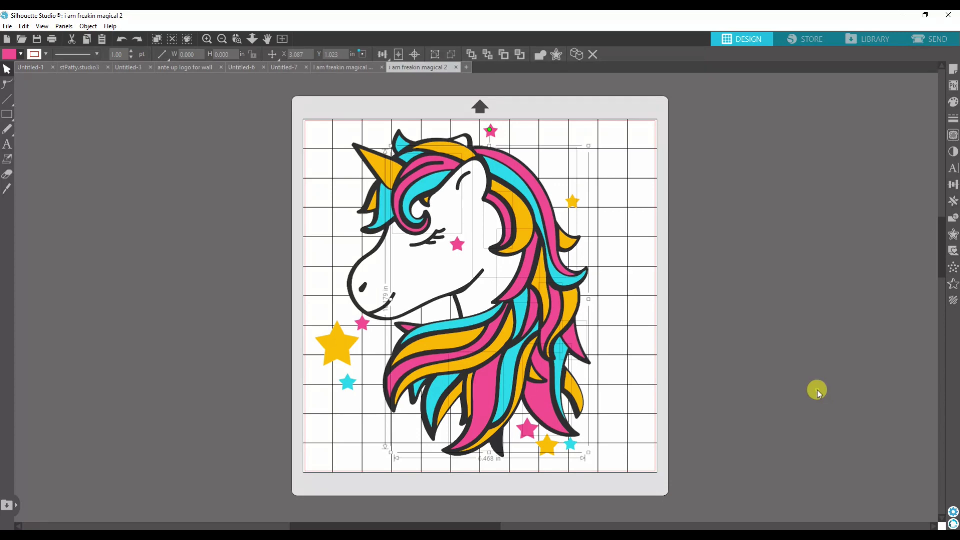
pyautogui.click(817, 390)
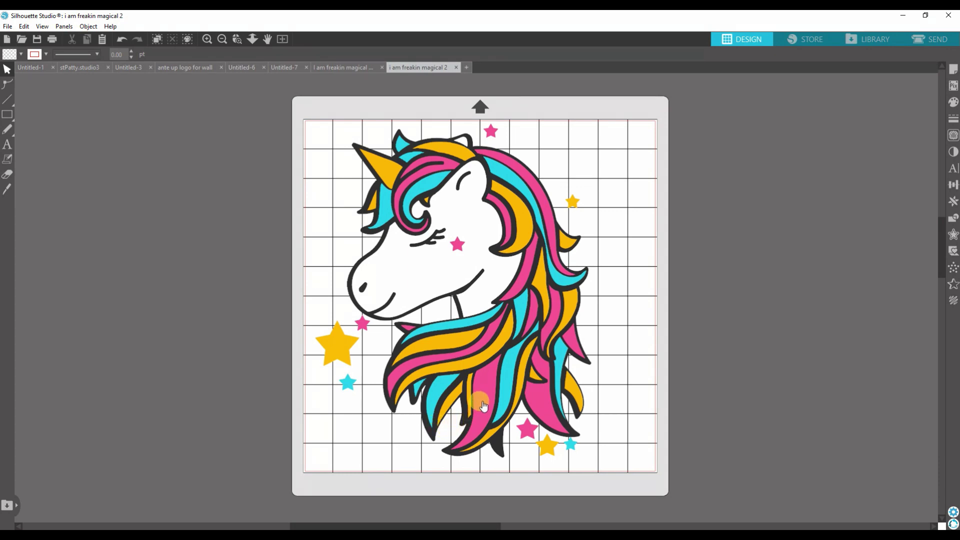
# Open Select by Color and select all shapes with no line color, and clear the selection
pyautogui.click(187, 40)
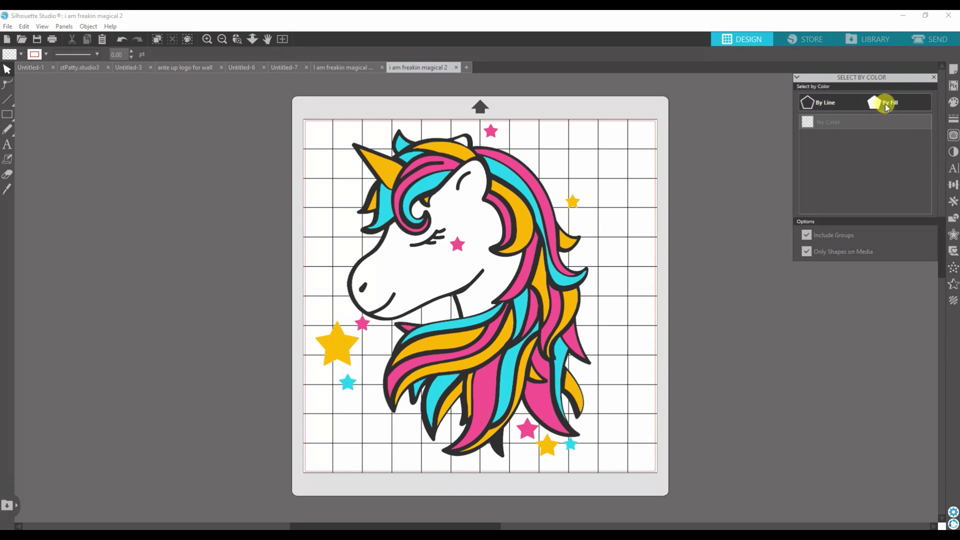
pyautogui.click(821, 125)
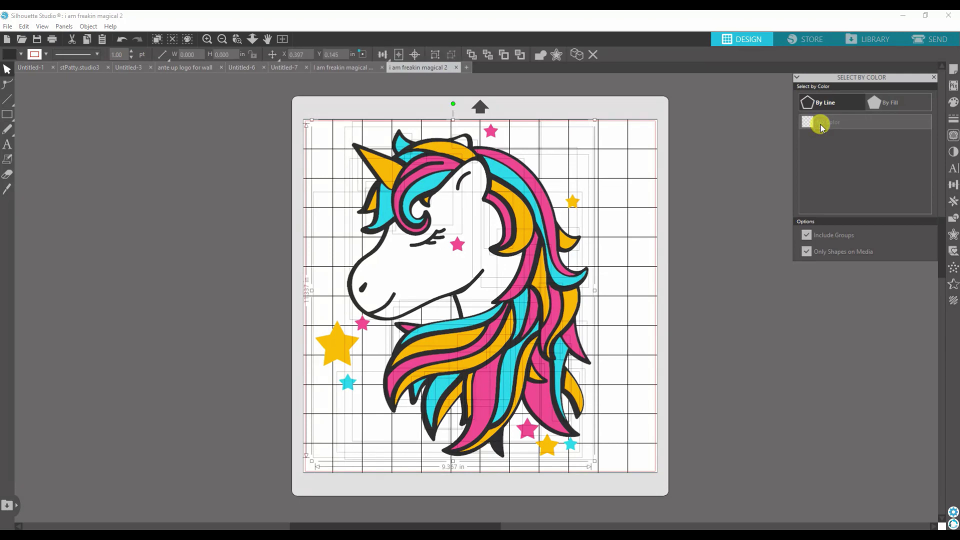
pyautogui.click(762, 142)
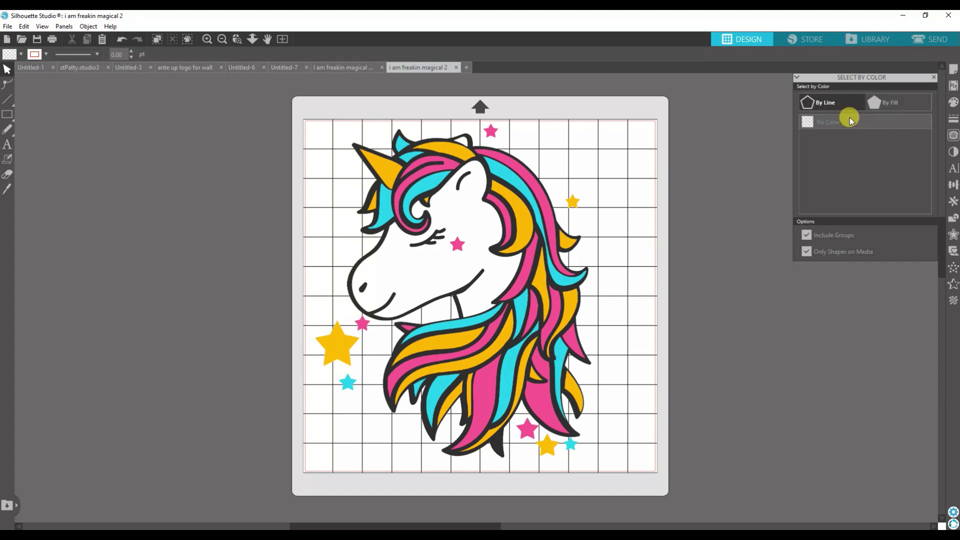
# Set Select by Color to work by fill and look through the design's fill colors
pyautogui.click(894, 103)
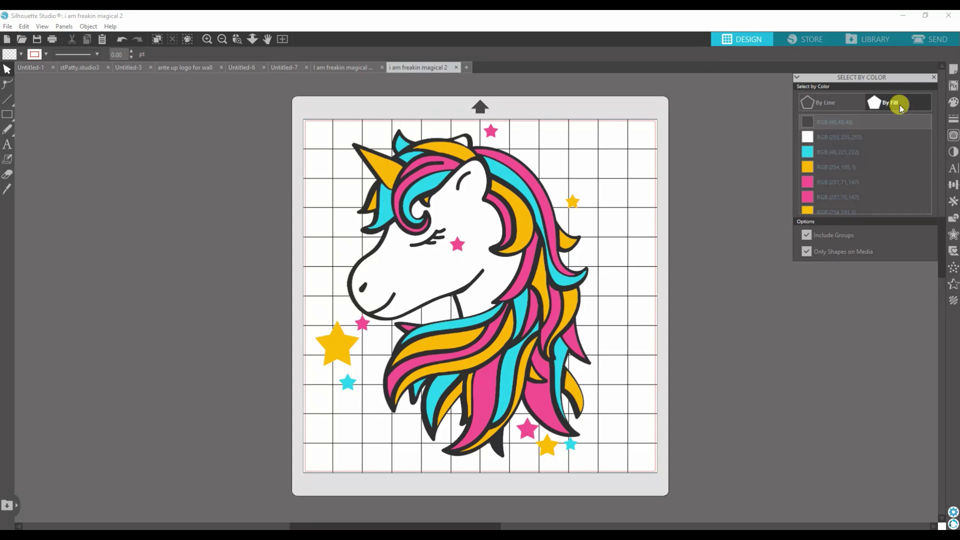
pyautogui.scroll(-1, 862, 178)
pyautogui.scroll(1, 862, 178)
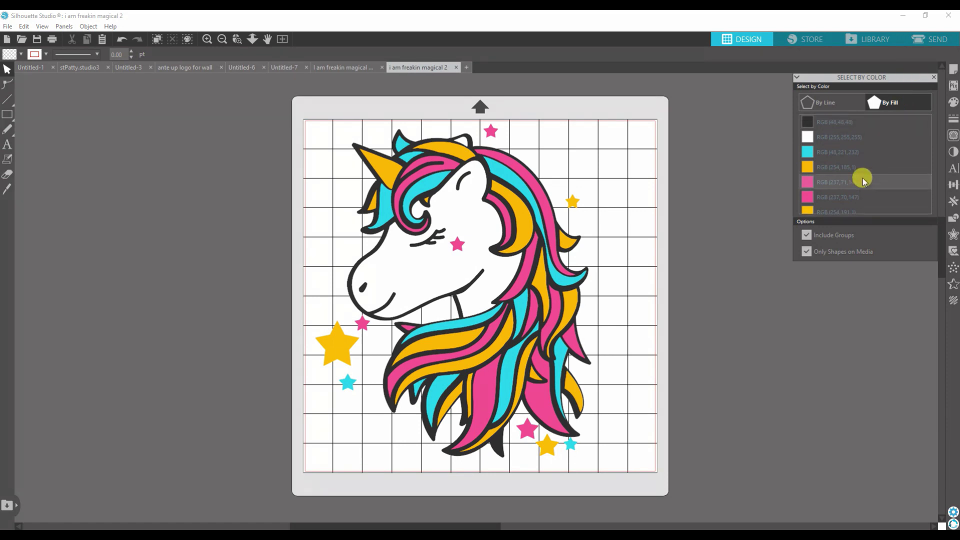
pyautogui.scroll(-1, 862, 178)
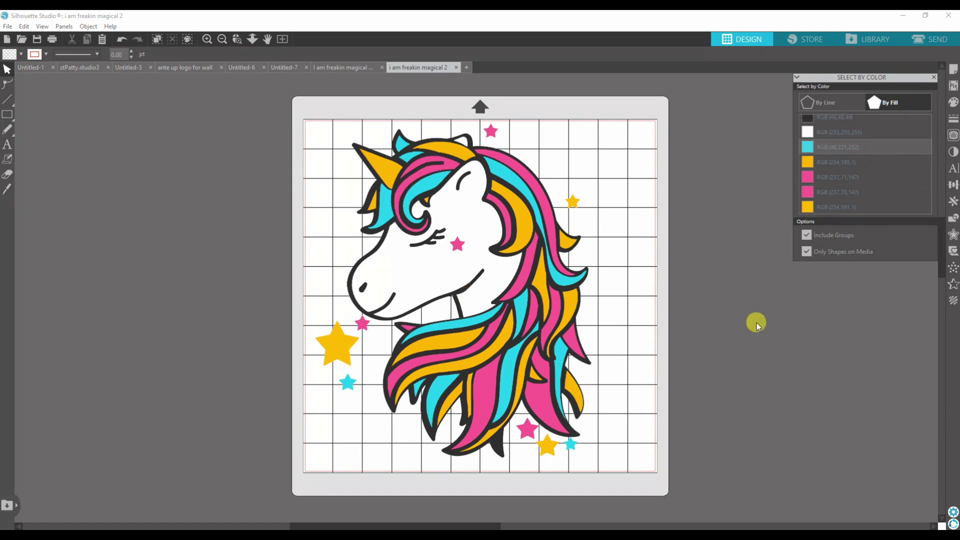
# Try moving the light-blue mane strands individually, and undo the moves
pyautogui.click(521, 181)
pyautogui.moveTo(521, 181)
pyautogui.mouseDown()
pyautogui.moveTo(608, 150)
pyautogui.moveTo(167, 222)
pyautogui.moveTo(202, 211)
pyautogui.moveTo(154, 208)
pyautogui.moveTo(546, 163)
pyautogui.moveTo(505, 173)
pyautogui.mouseUp()
pyautogui.moveTo(439, 176); pyautogui.dragTo(428, 176)
pyautogui.hotkey('ctrl', 'z')
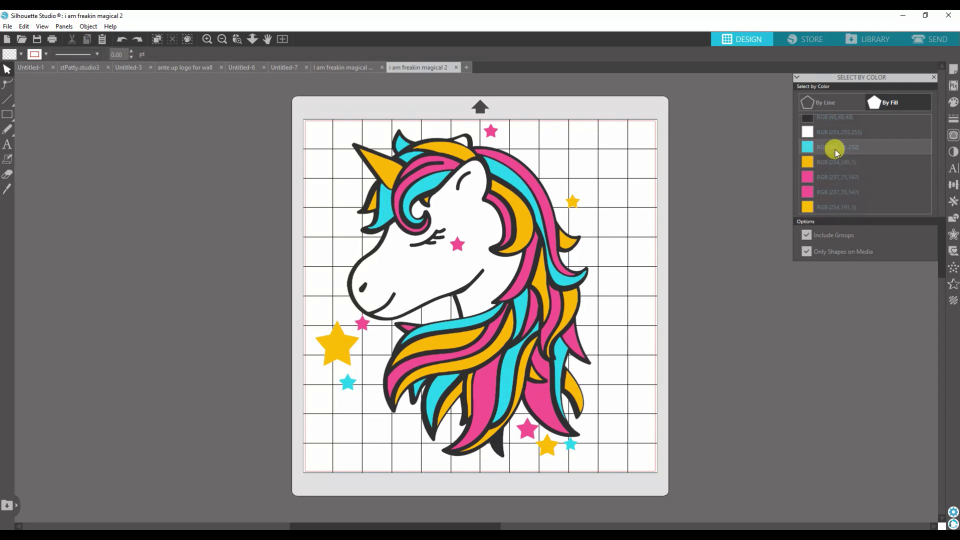
# Select all light-blue filled shapes, move them off the mat to the left of the unicorn and group them
pyautogui.click(833, 207)
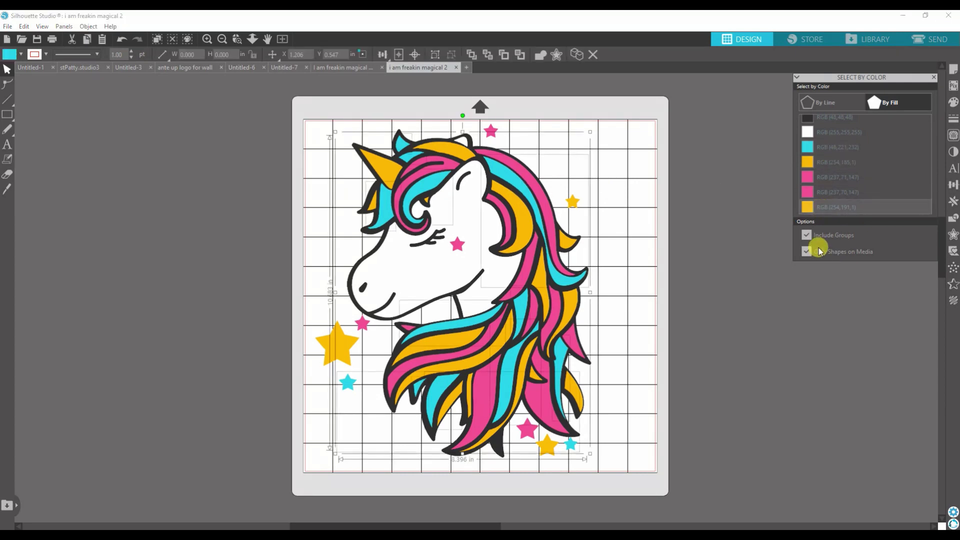
pyautogui.moveTo(488, 193); pyautogui.dragTo(203, 198)
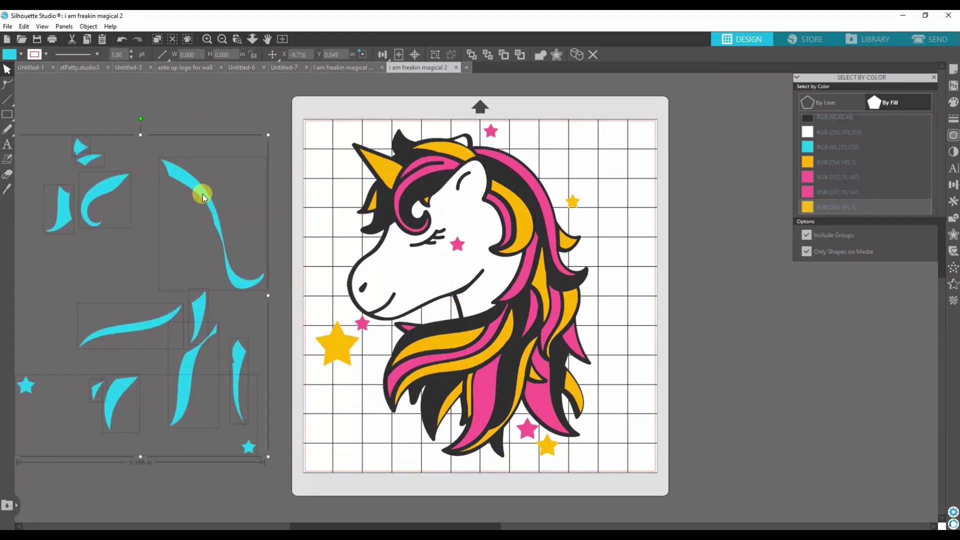
pyautogui.rightClick(202, 196)
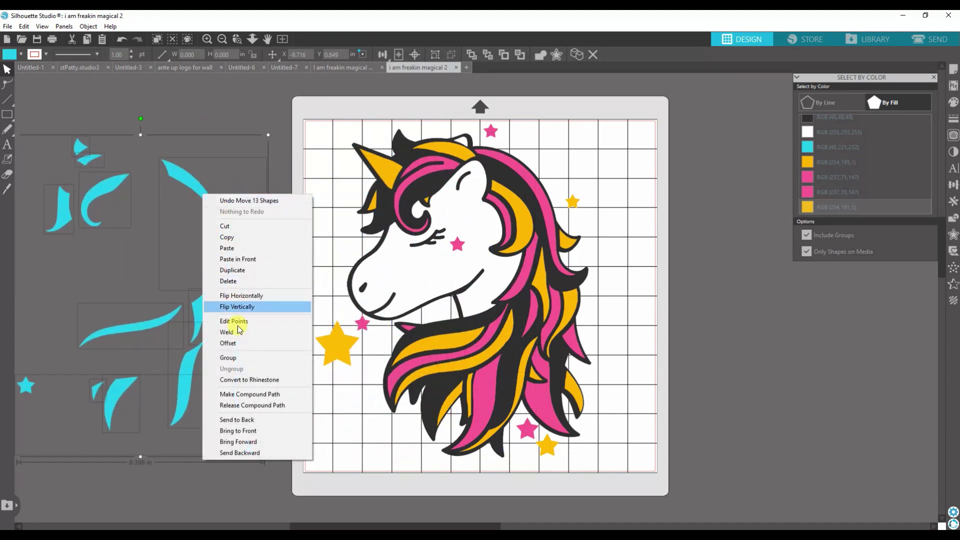
pyautogui.click(241, 359)
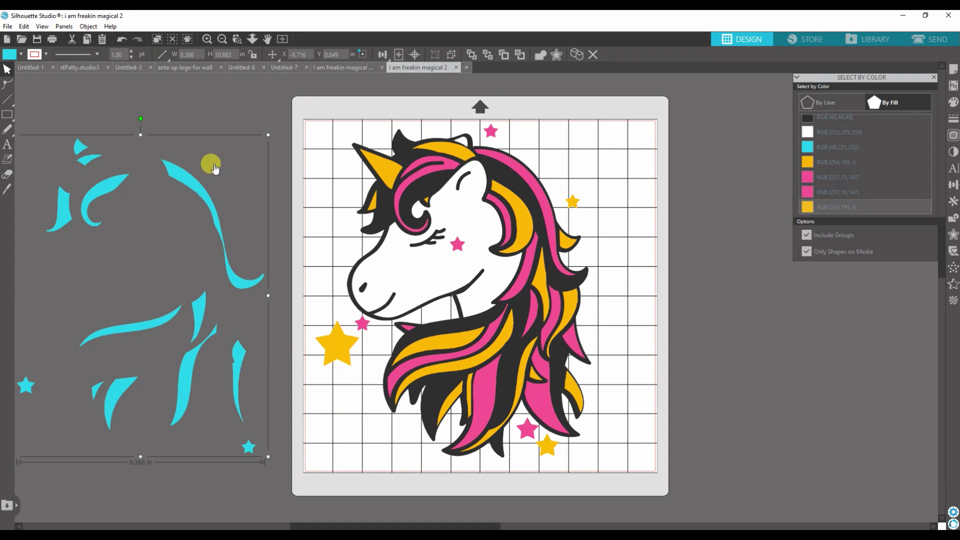
# Try moving the grouped light-blue pieces, and undo back to their original ungrouped place on the unicorn
pyautogui.click(357, 244)
pyautogui.moveTo(193, 190); pyautogui.dragTo(243, 208)
pyautogui.hotkey('ctrl', 'z')
pyautogui.hotkey('ctrl', 'z')
pyautogui.hotkey('ctrl', 'z')
pyautogui.hotkey('ctrl', 'z')
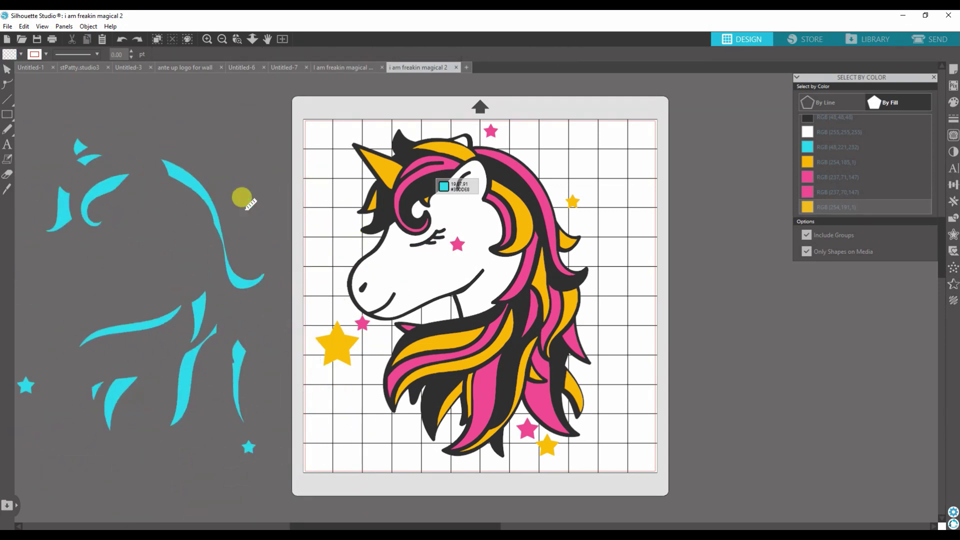
pyautogui.hotkey('ctrl', 'z')
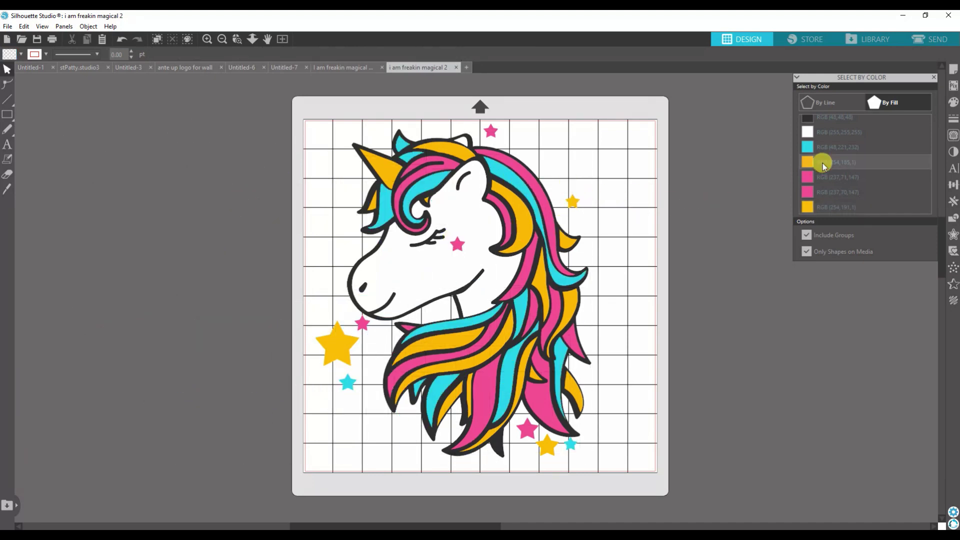
# Select all light-blue filled shapes by fill color and change their fill to purple
pyautogui.click(815, 146)
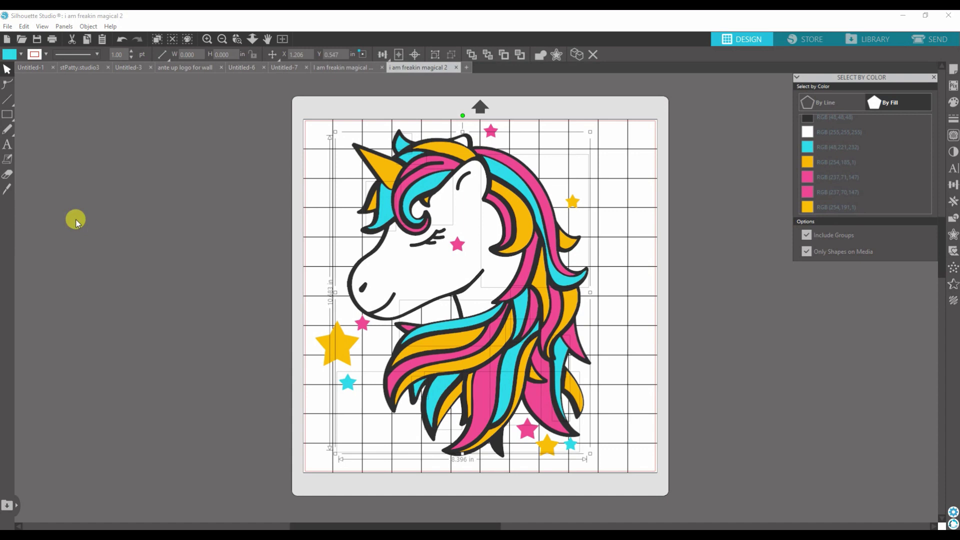
pyautogui.click(21, 54)
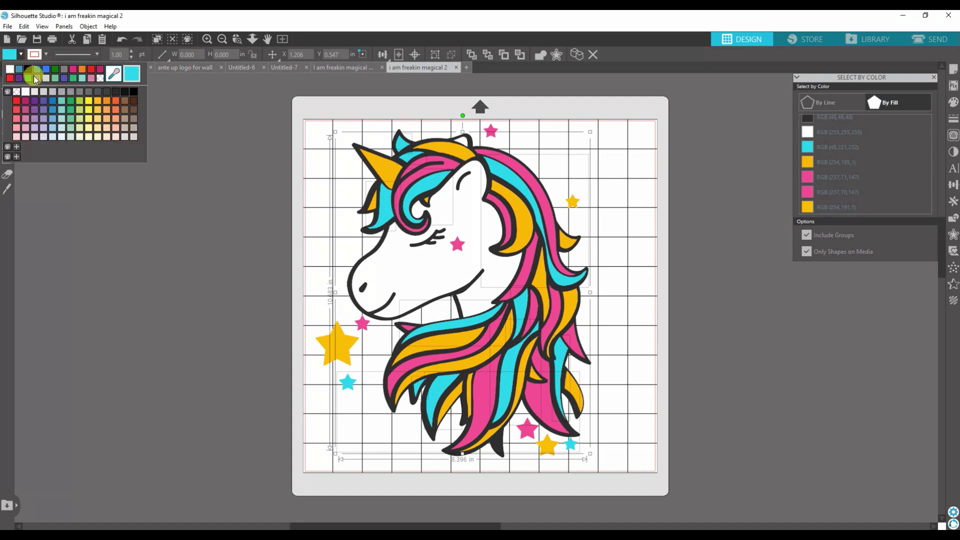
pyautogui.click(35, 77)
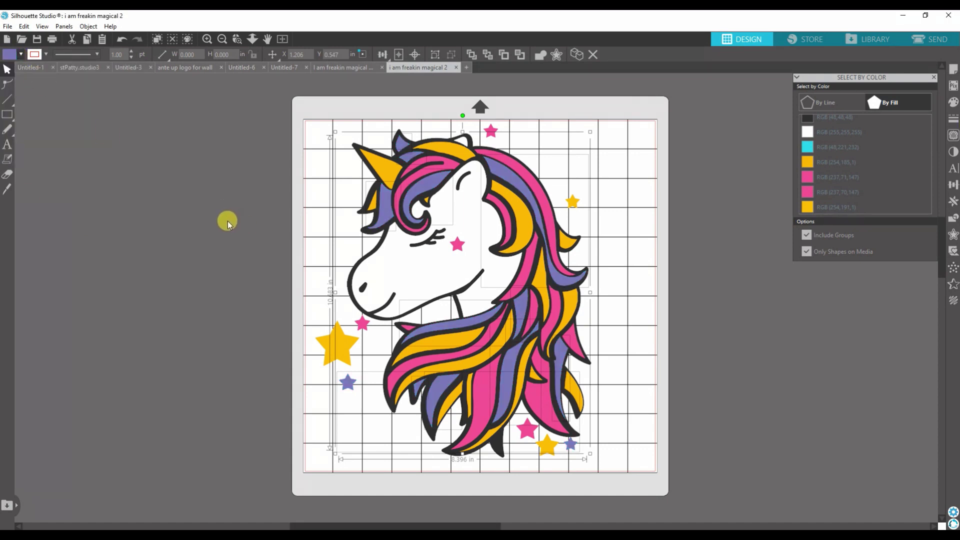
pyautogui.click(768, 272)
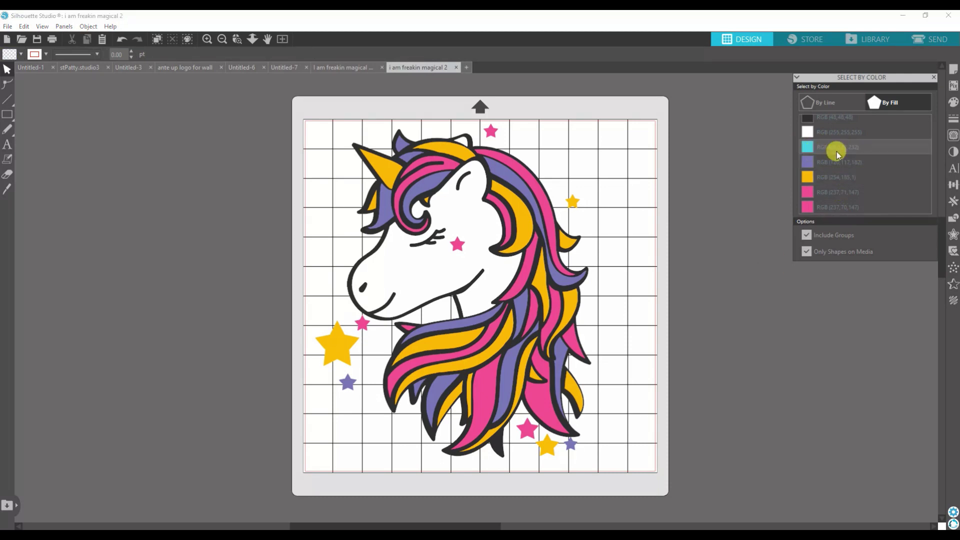
# Select all purple filled shapes, move them off the mat to the left and bring them back onto the unicorn
pyautogui.click(818, 165)
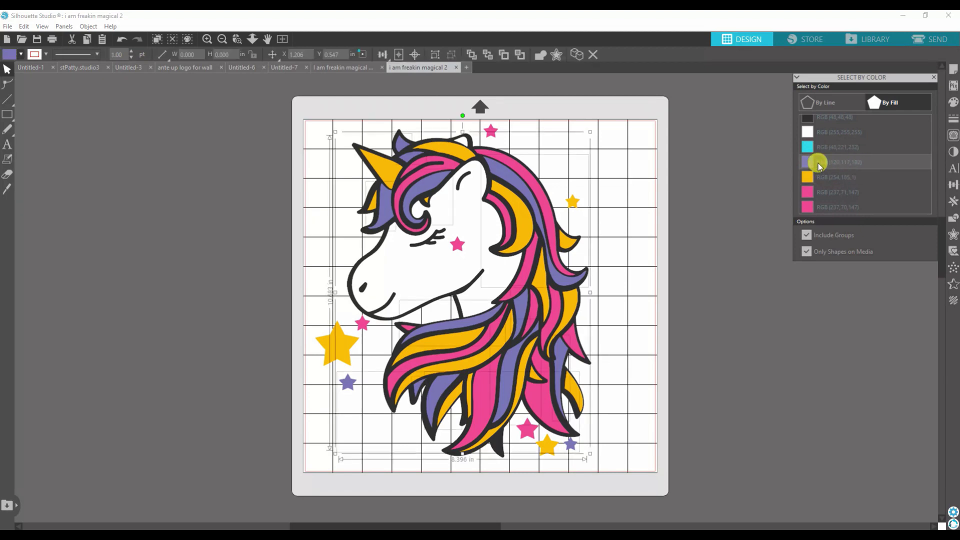
pyautogui.moveTo(453, 184); pyautogui.dragTo(161, 237)
pyautogui.hotkey('ctrl', 'z')
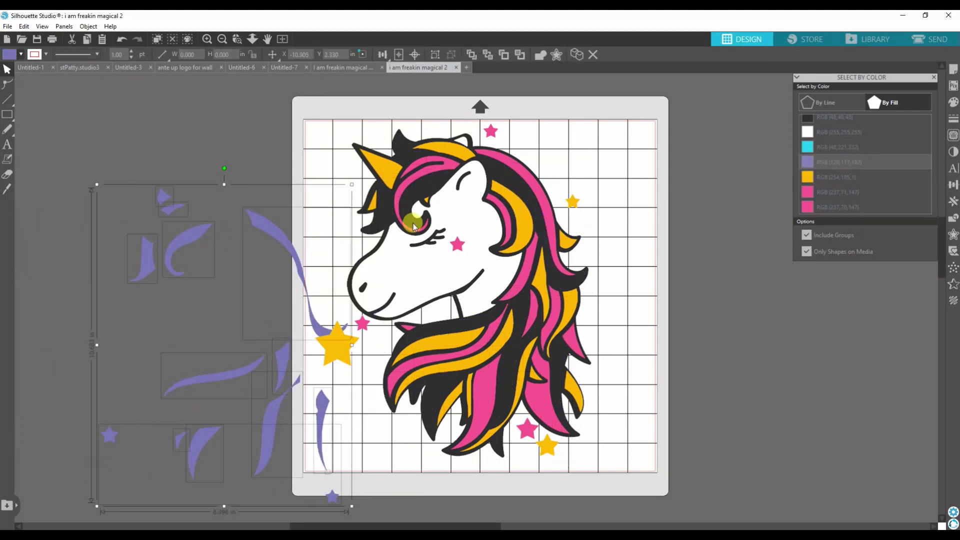
pyautogui.moveTo(512, 190); pyautogui.dragTo(514, 187)
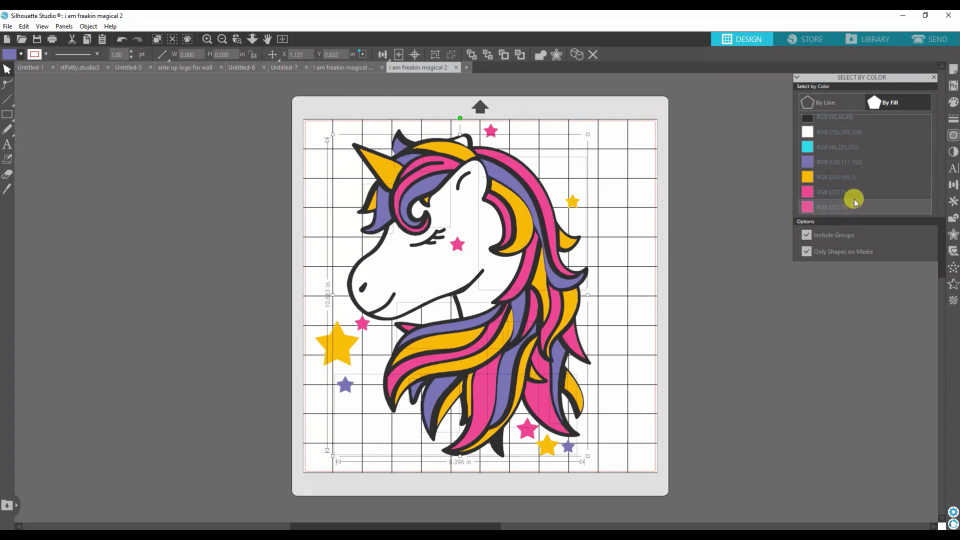
# Clear the purple selection and select all shapes with the pink fill RGB (237,71,147)
pyautogui.scroll(-2, 853, 198)
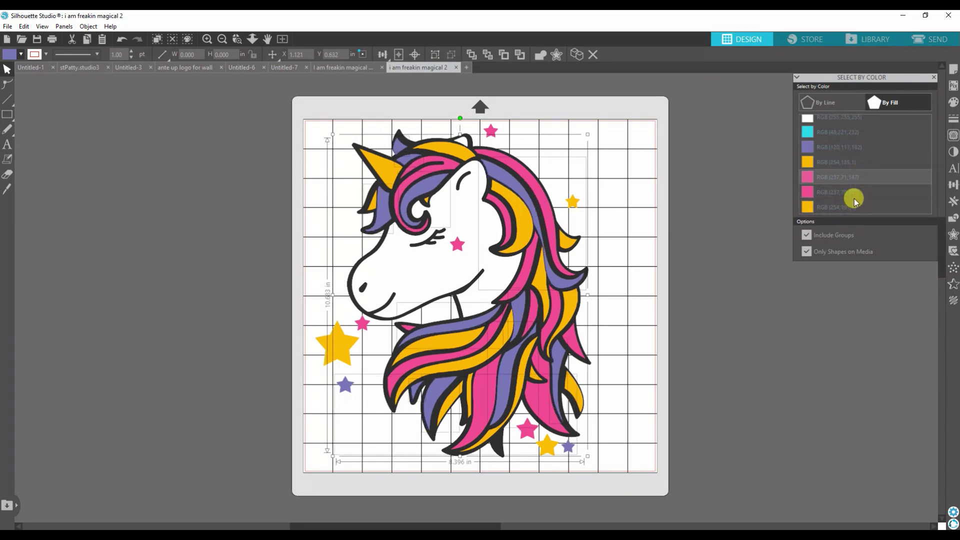
pyautogui.click(708, 278)
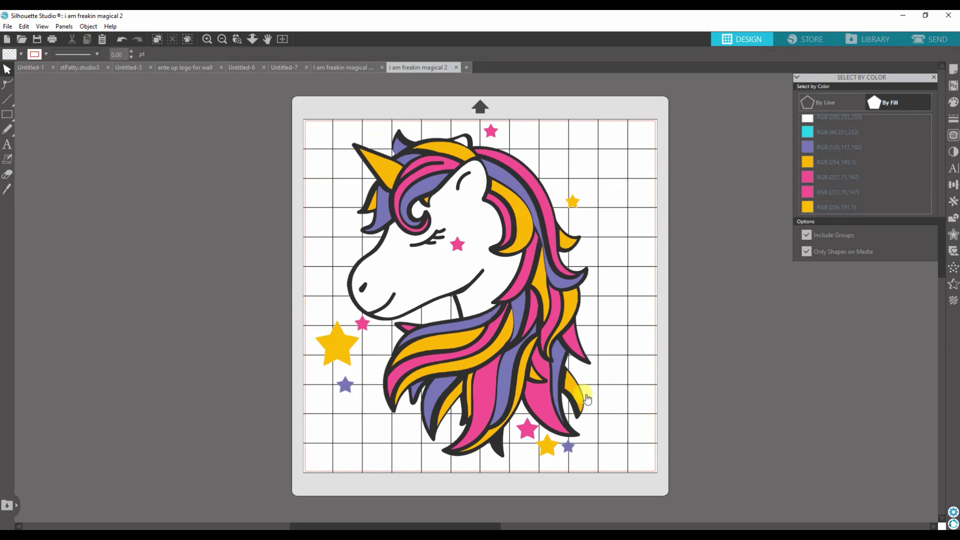
pyautogui.click(837, 178)
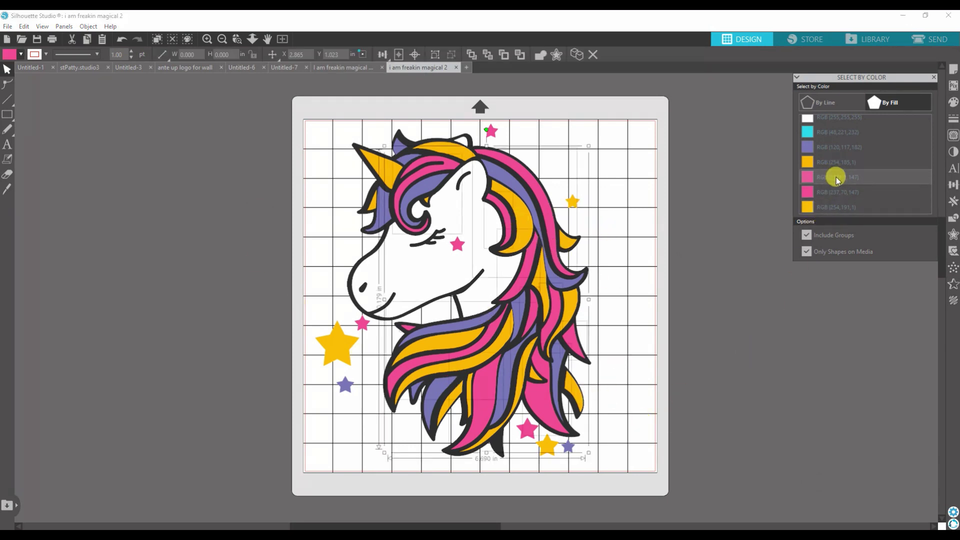
# Add the shapes with pink fill RGB (237,70,147) to the selection and recolor all selected shapes darker pink
pyautogui.moveTo(543, 210)
pyautogui.mouseDown()
pyautogui.moveTo(192, 223)
pyautogui.moveTo(544, 215)
pyautogui.mouseUp()
pyautogui.click(844, 199)
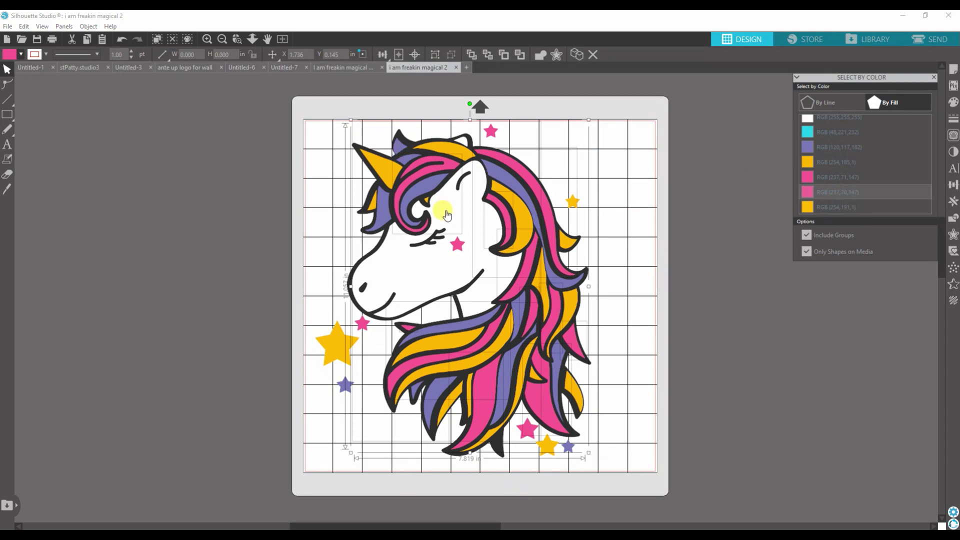
pyautogui.click(20, 54)
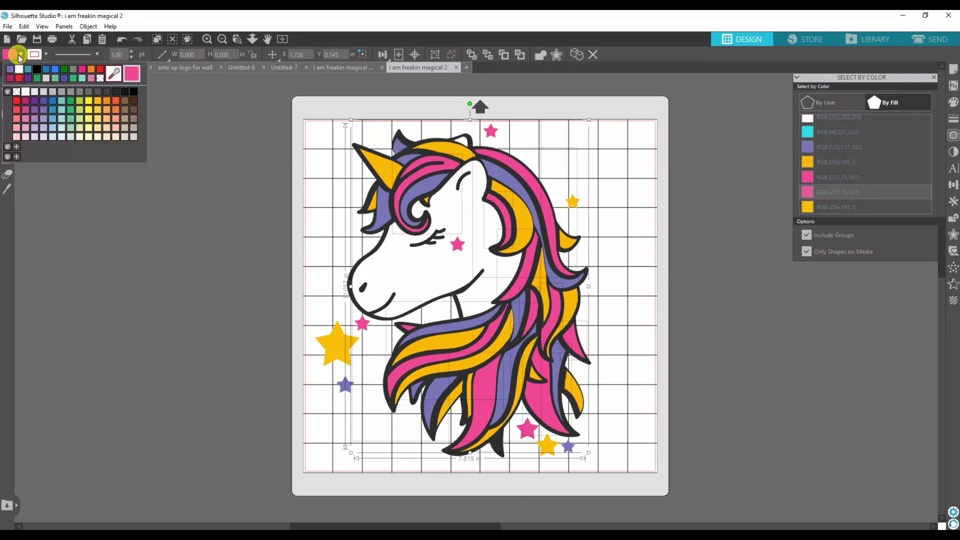
pyautogui.click(25, 111)
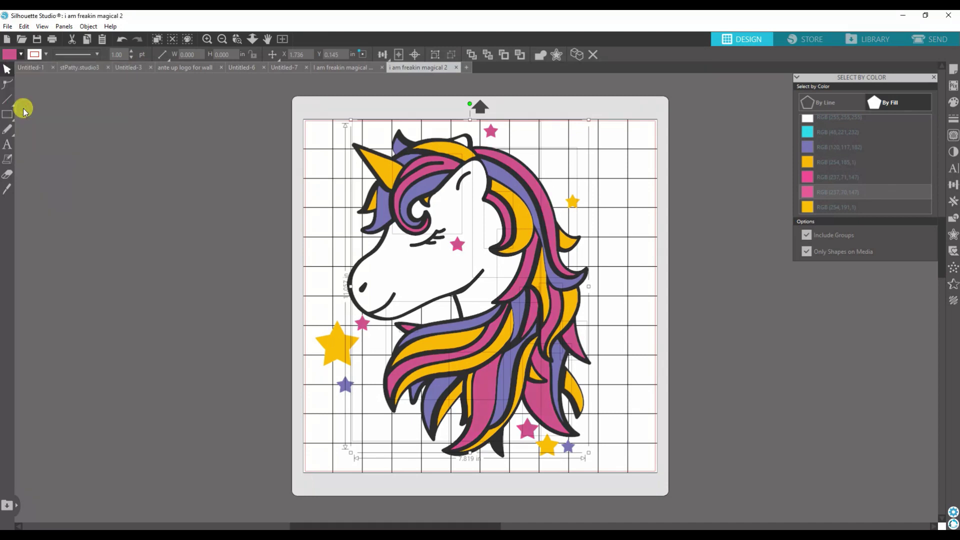
pyautogui.click(230, 216)
# Select all darker pink shapes by fill color to check that every recolored piece is included
pyautogui.click(848, 193)
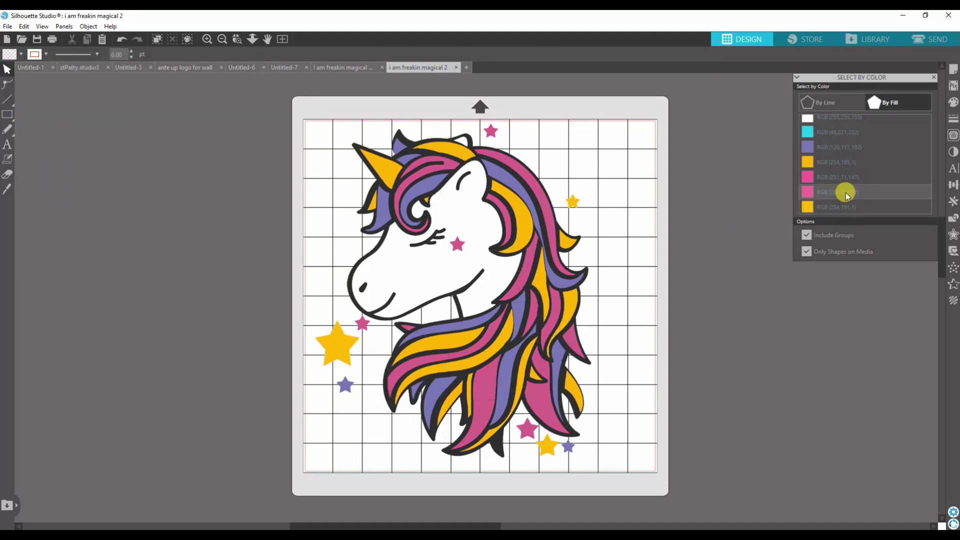
pyautogui.scroll(1, 847, 195)
pyautogui.click(847, 195)
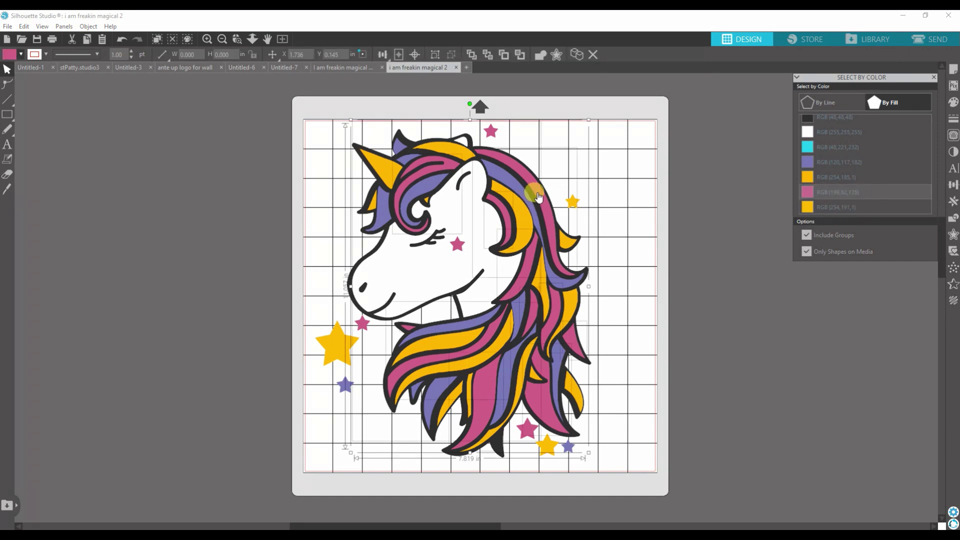
pyautogui.moveTo(540, 189)
pyautogui.mouseDown()
pyautogui.moveTo(193, 240)
pyautogui.moveTo(135, 212)
pyautogui.moveTo(280, 220)
pyautogui.moveTo(332, 185)
pyautogui.moveTo(375, 182)
pyautogui.moveTo(220, 200)
pyautogui.moveTo(380, 190)
pyautogui.moveTo(600, 210)
pyautogui.moveTo(538, 198)
pyautogui.mouseUp()
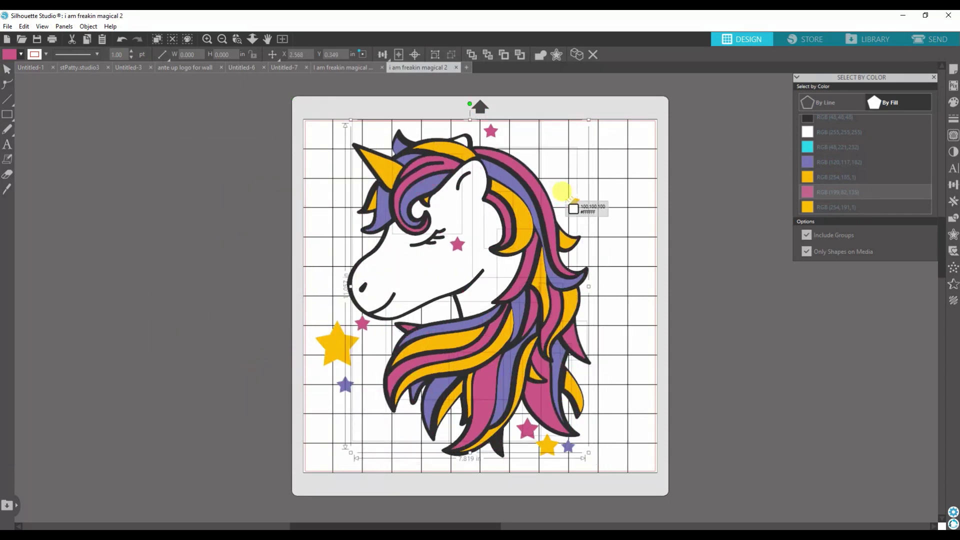
pyautogui.click(684, 275)
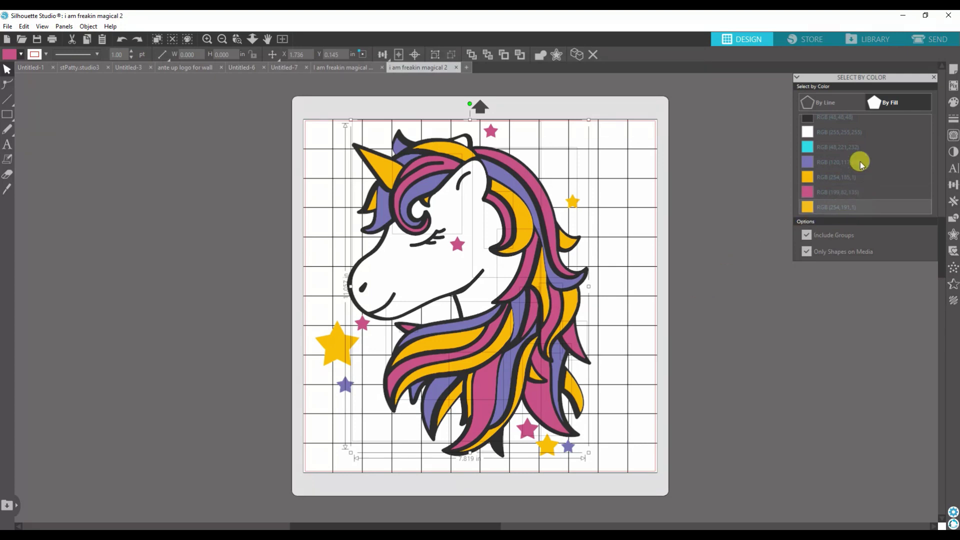
# Select all shapes with the purple fill RGB (120,117,182) and shift them slightly up and to the right
pyautogui.click(834, 180)
pyautogui.click(851, 162)
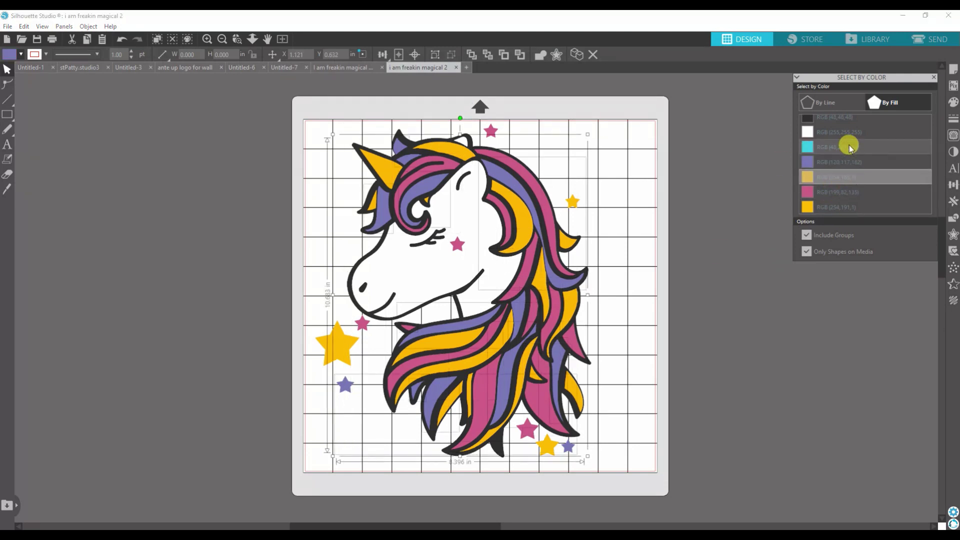
pyautogui.click(849, 145)
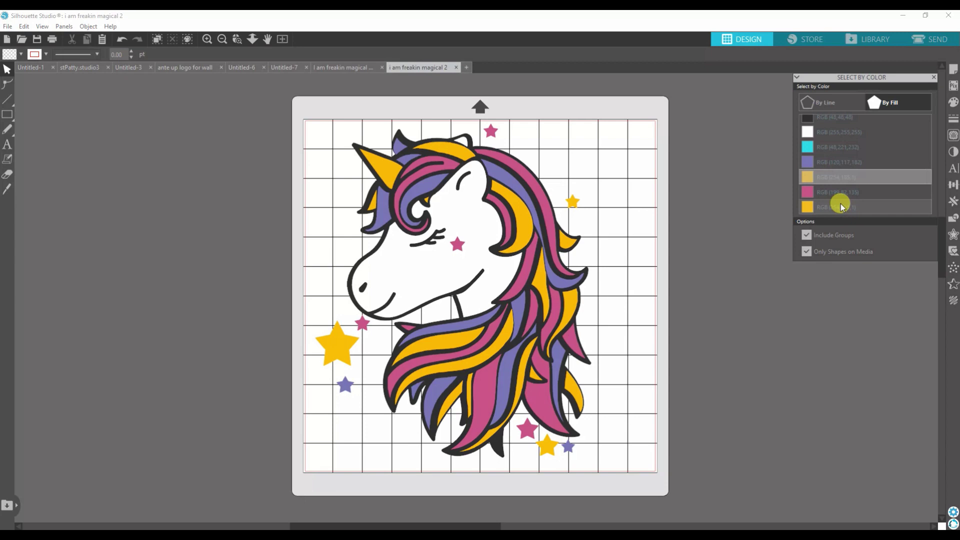
pyautogui.click(824, 176)
pyautogui.moveTo(553, 272)
pyautogui.mouseDown()
pyautogui.moveTo(250, 268)
pyautogui.moveTo(577, 273)
pyautogui.moveTo(561, 275)
pyautogui.mouseUp()
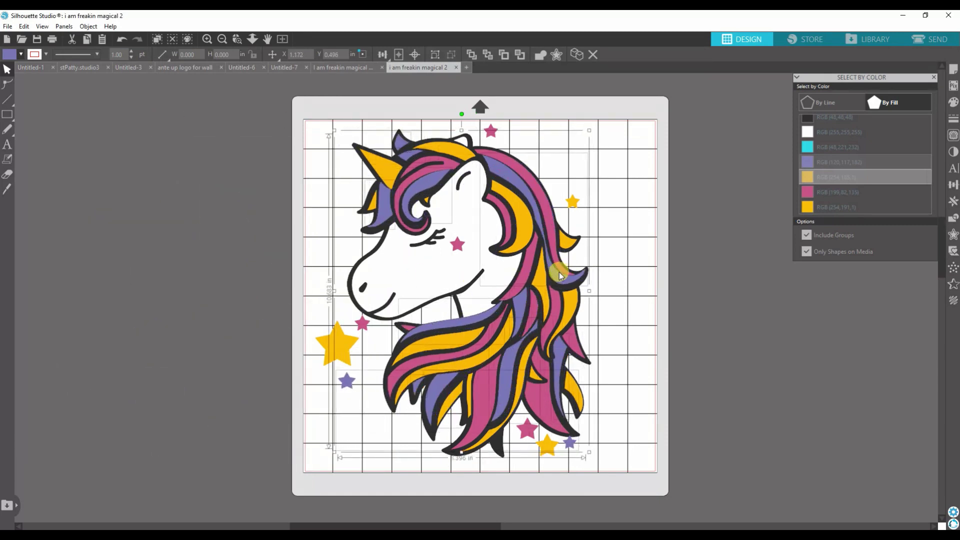
# Select all purple filled shapes by fill color and group them
pyautogui.scroll(1, 858, 160)
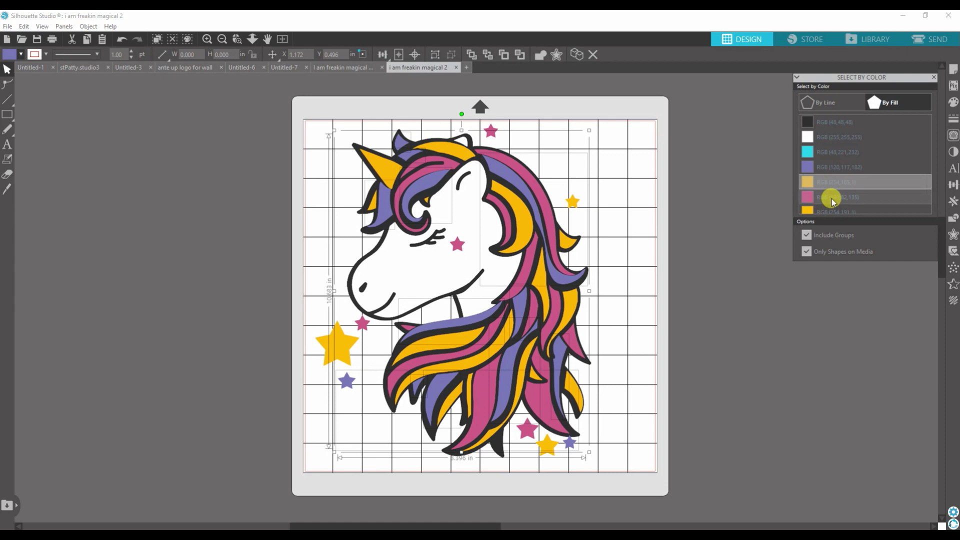
pyautogui.click(835, 182)
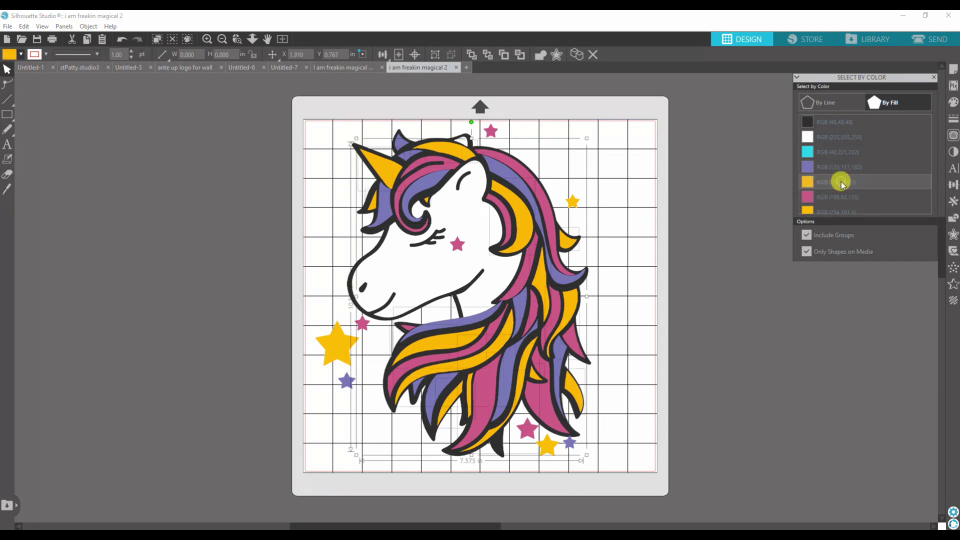
pyautogui.click(839, 169)
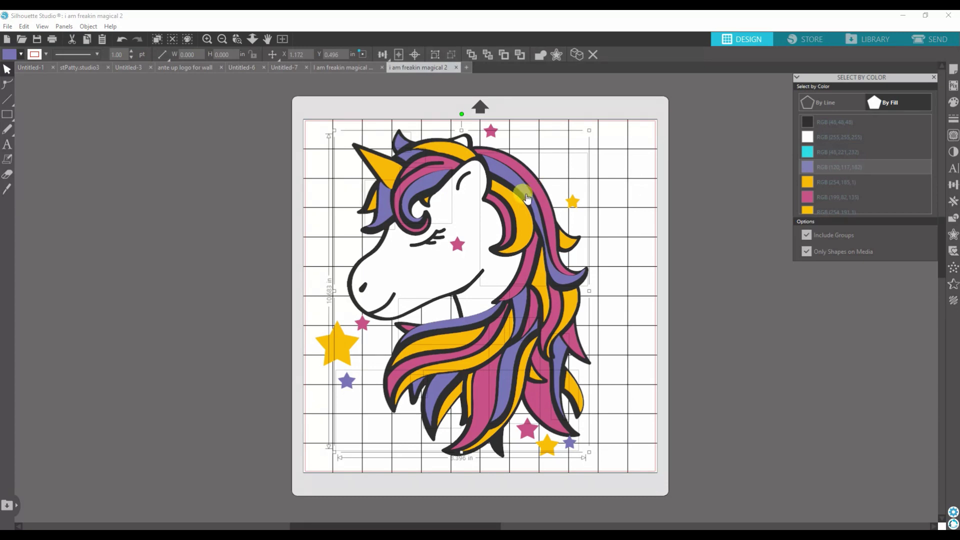
pyautogui.rightClick(527, 199)
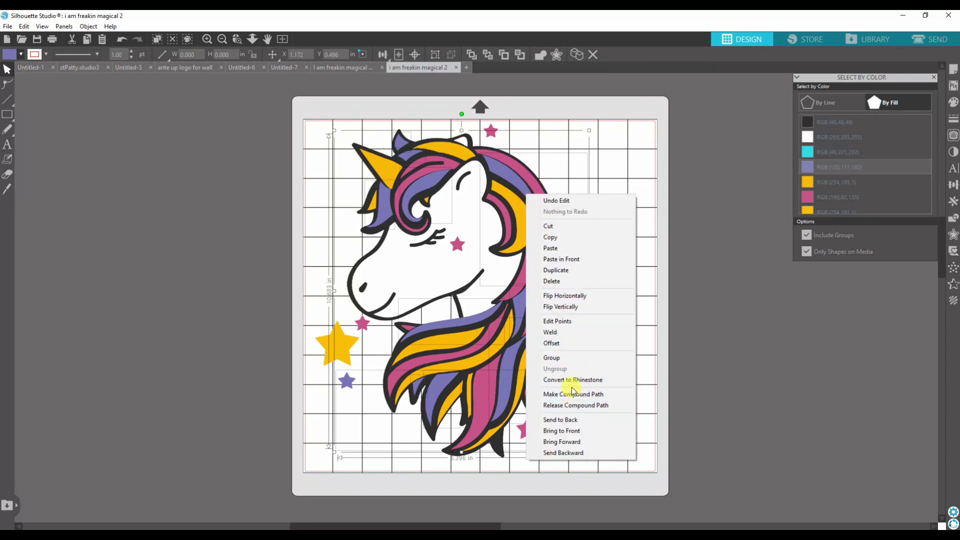
pyautogui.click(572, 358)
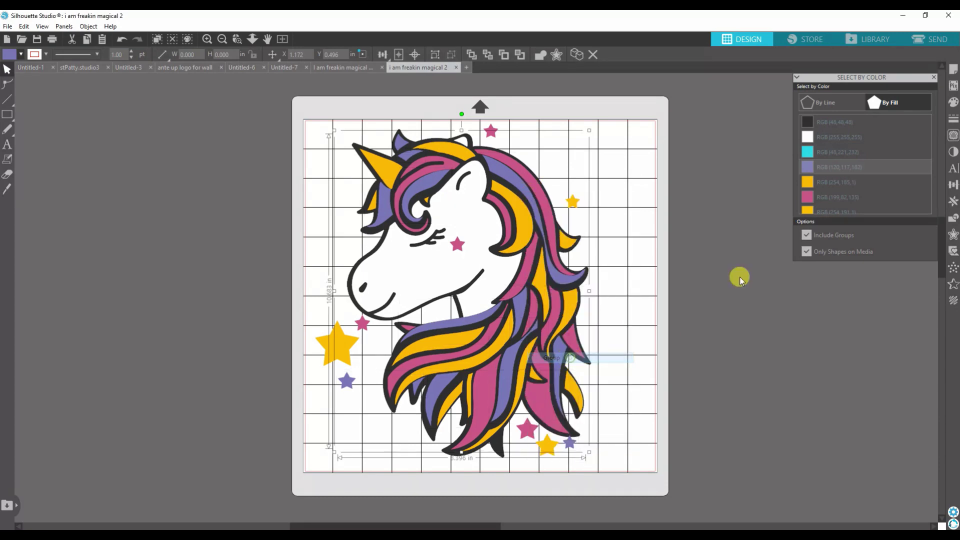
# Select the shapes of both yellow fill colors together and group them
pyautogui.click(830, 184)
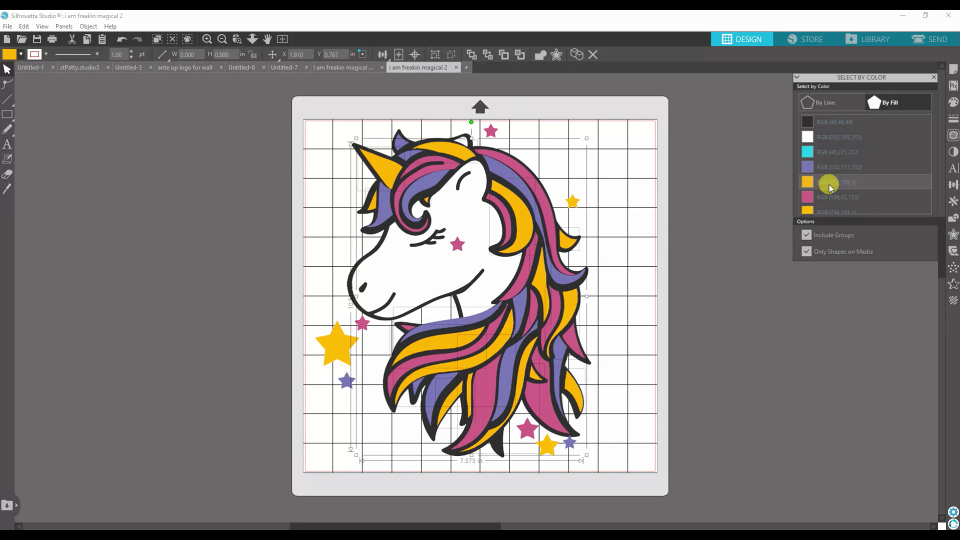
pyautogui.click(832, 210)
pyautogui.rightClick(566, 241)
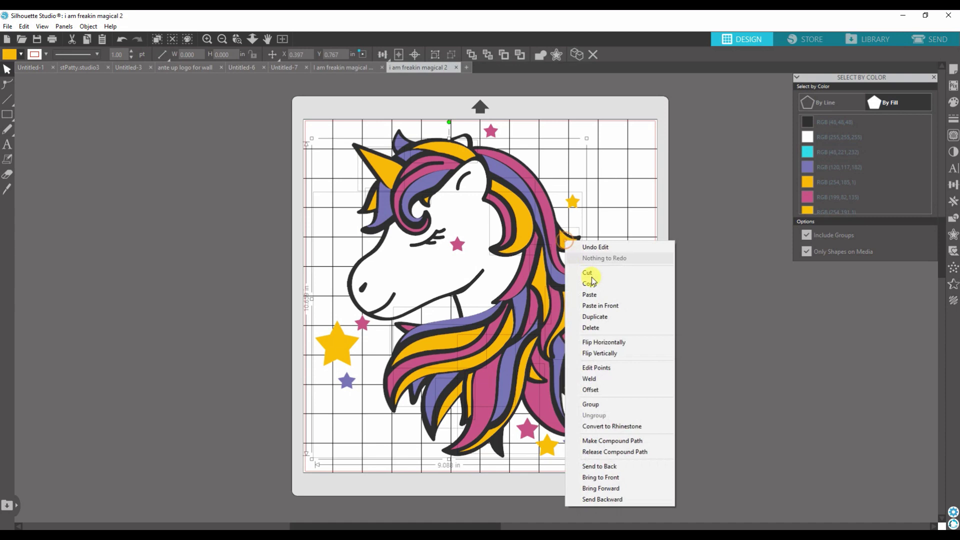
pyautogui.click(599, 405)
# Select all darker pink shapes by fill color, group them and clear the selection
pyautogui.scroll(-1, 852, 203)
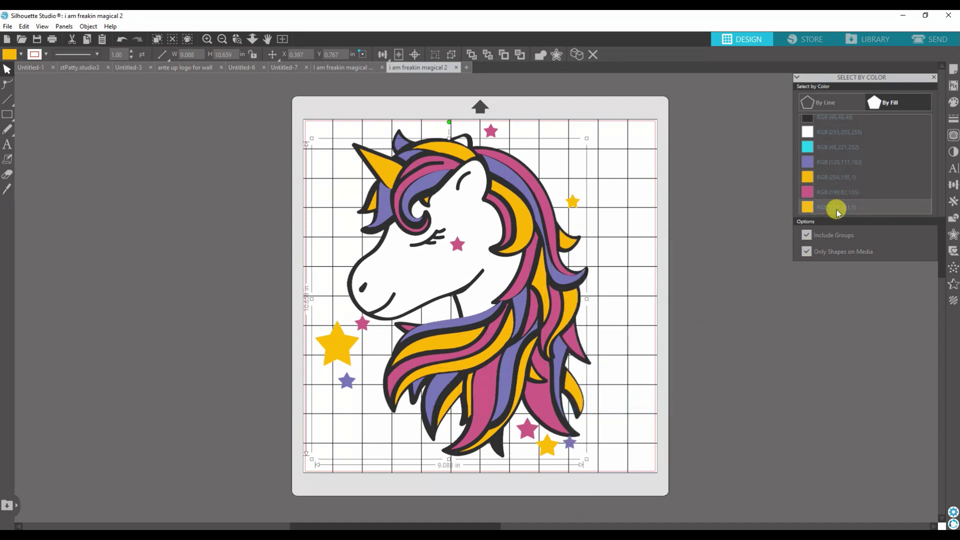
pyautogui.click(834, 192)
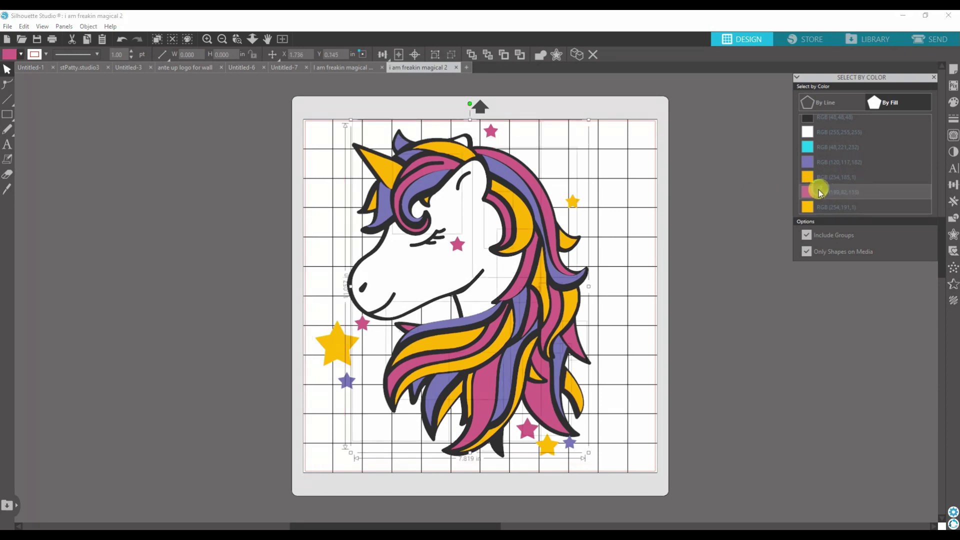
pyautogui.rightClick(549, 207)
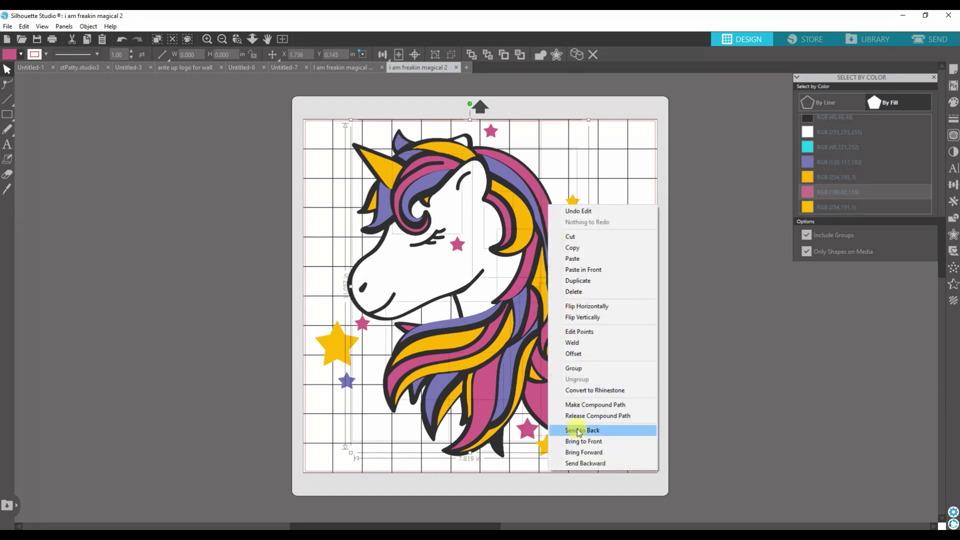
pyautogui.click(578, 368)
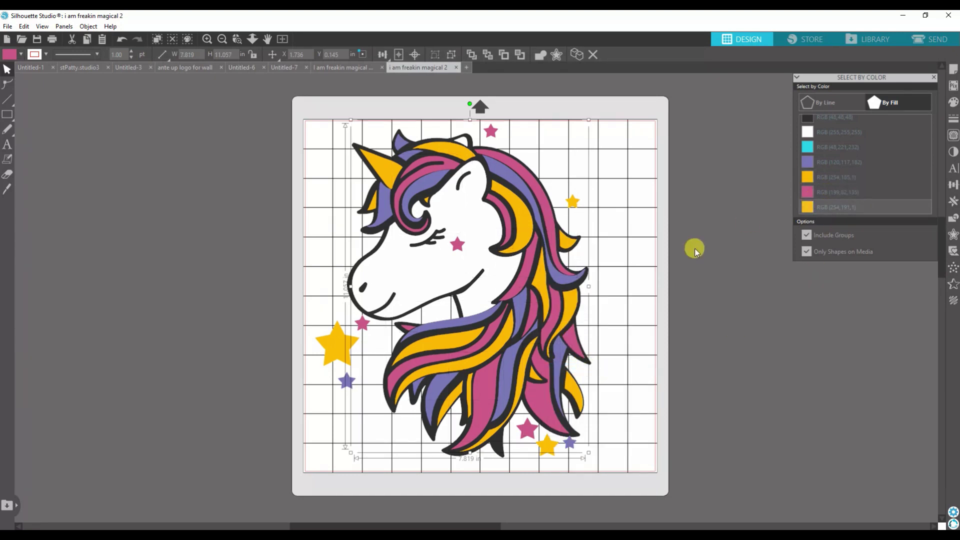
pyautogui.click(724, 313)
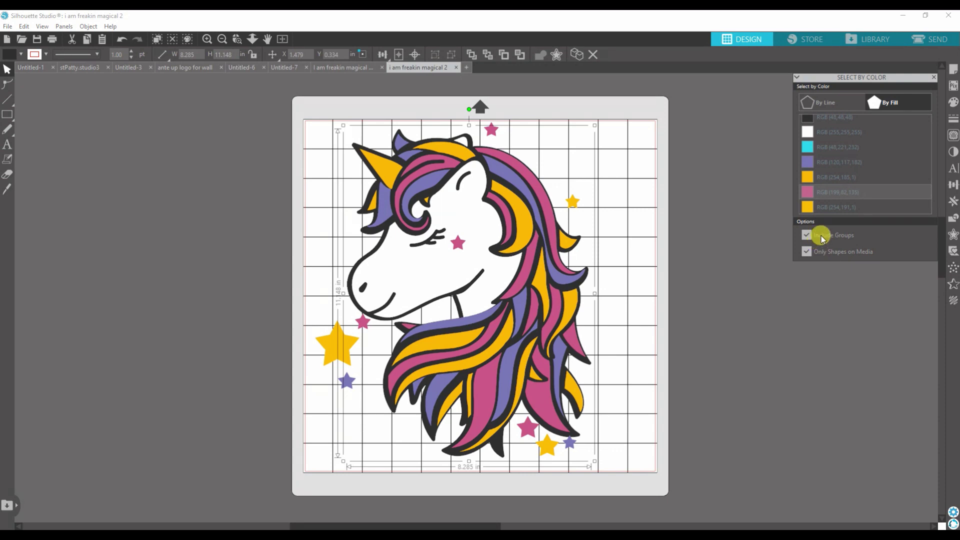
# Switch the Include Groups and Only Shapes on Media options off and back on, and clear the selection
pyautogui.click(807, 235)
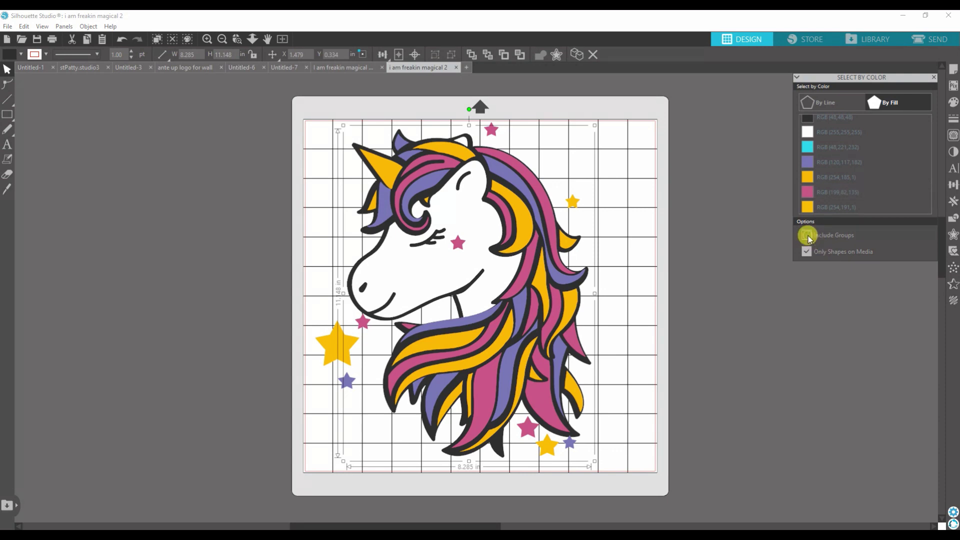
pyautogui.click(807, 237)
pyautogui.click(807, 252)
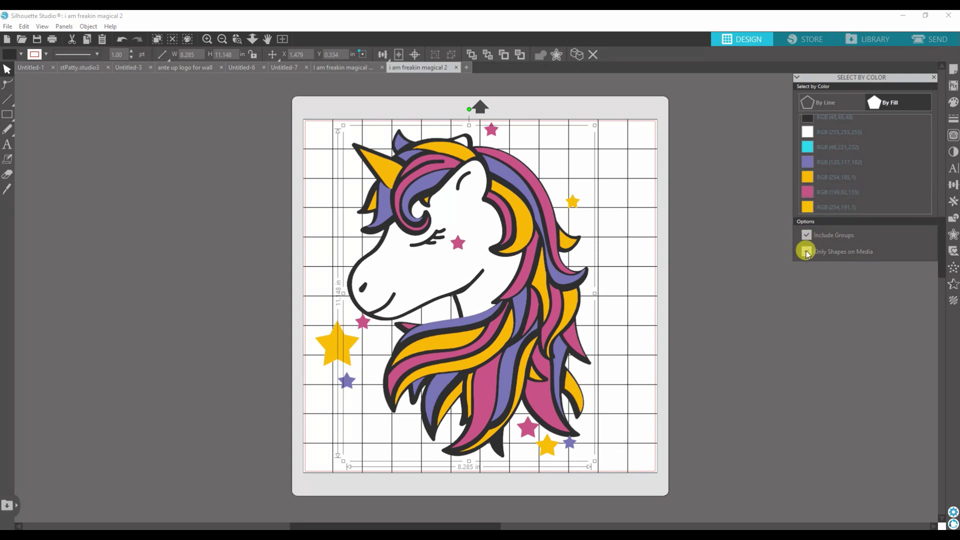
pyautogui.click(807, 252)
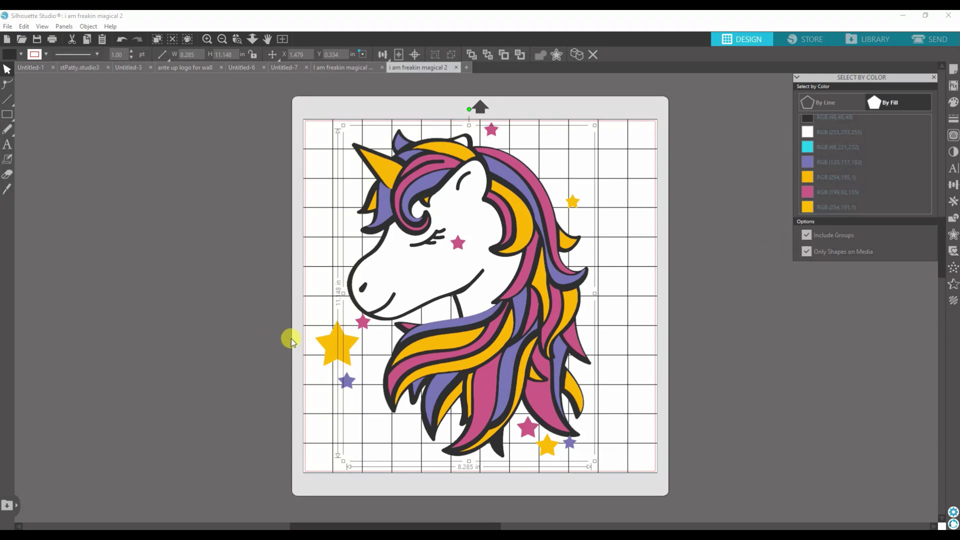
pyautogui.click(214, 321)
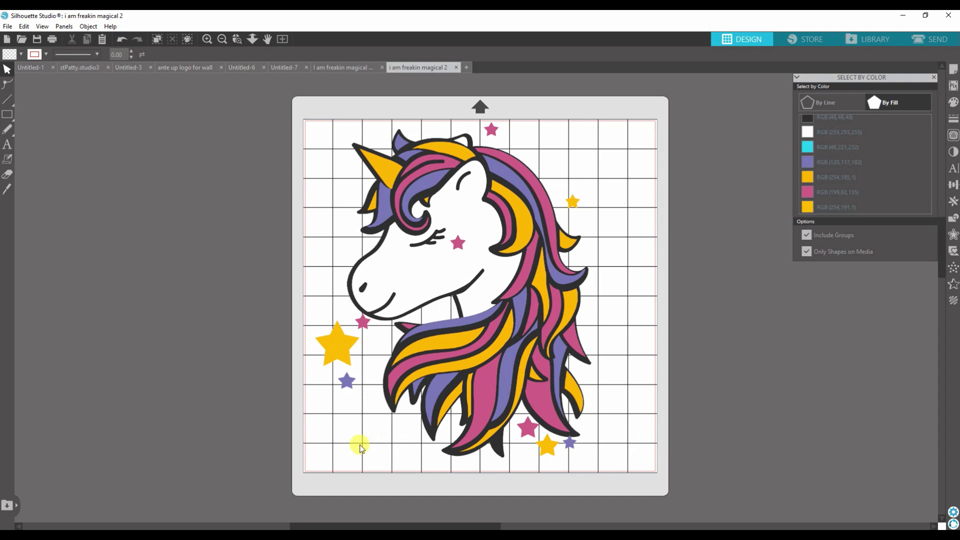
# Ungroup the yellow shapes and move the yellow stars off the mat to the left
pyautogui.click(338, 354)
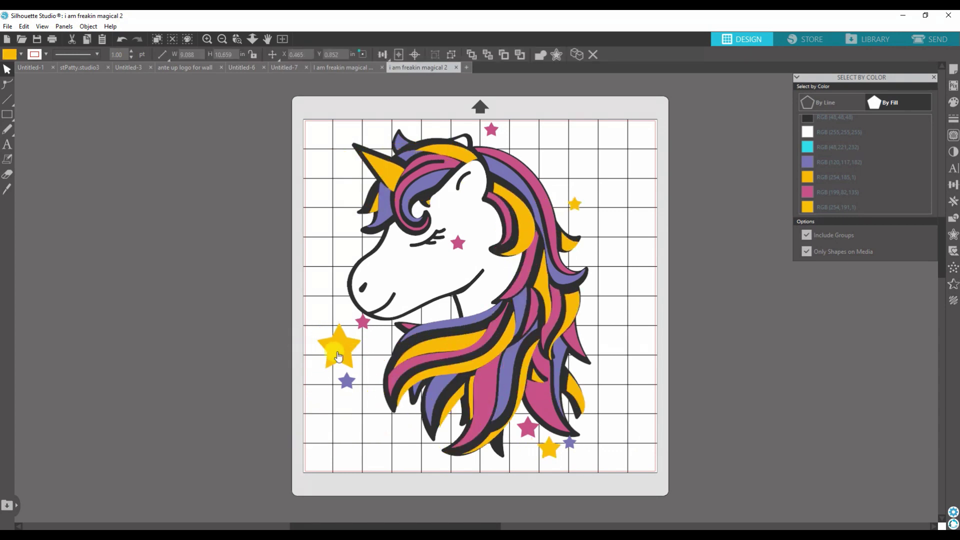
pyautogui.rightClick(338, 356)
pyautogui.click(364, 250)
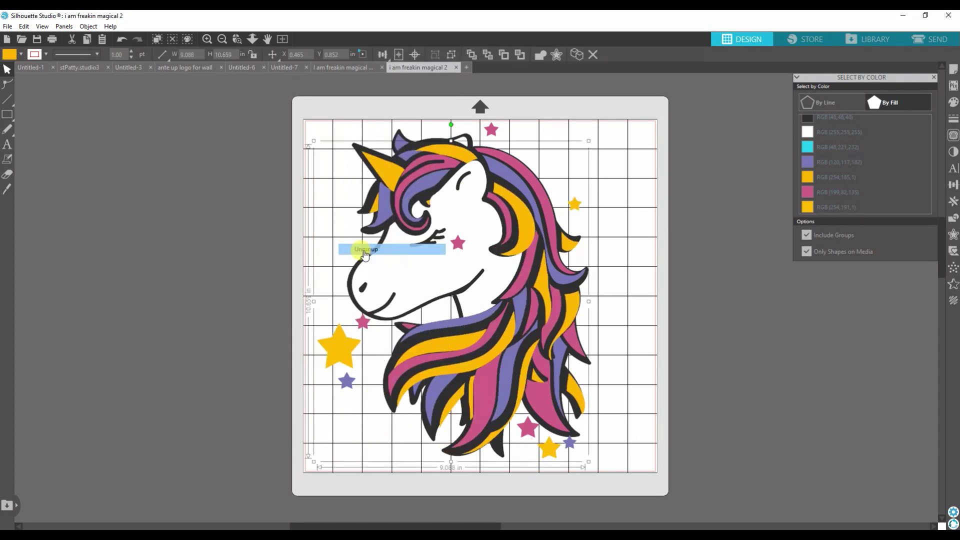
pyautogui.moveTo(339, 346); pyautogui.dragTo(1, 288)
pyautogui.click(235, 289)
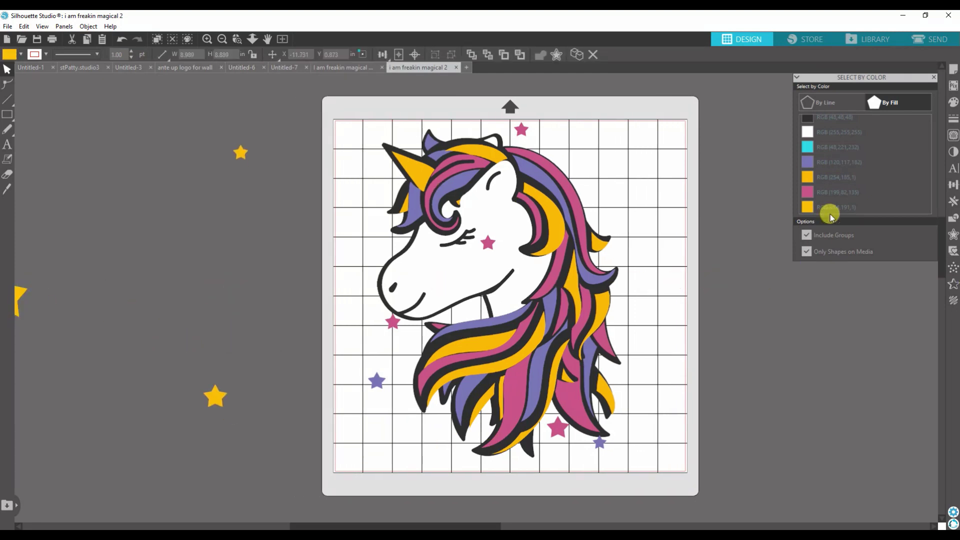
# Select by each yellow fill color while the stars are off the mat, and move the stars back around the unicorn
pyautogui.click(844, 180)
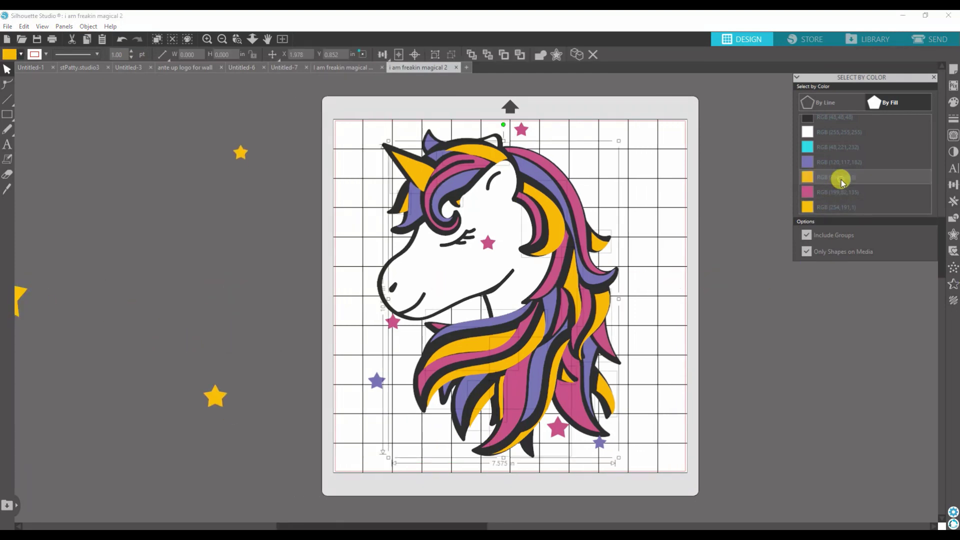
pyautogui.click(845, 207)
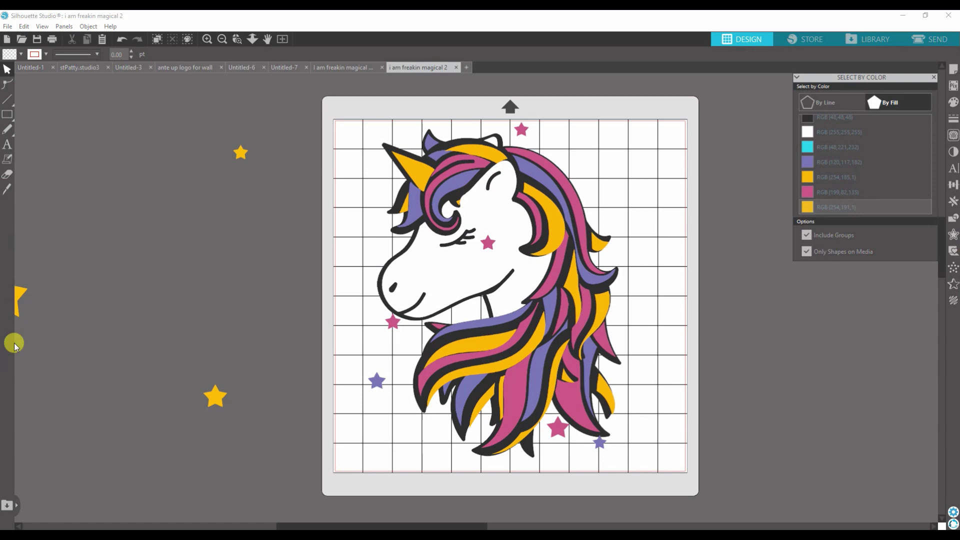
pyautogui.moveTo(236, 148); pyautogui.dragTo(607, 210)
pyautogui.click(625, 212)
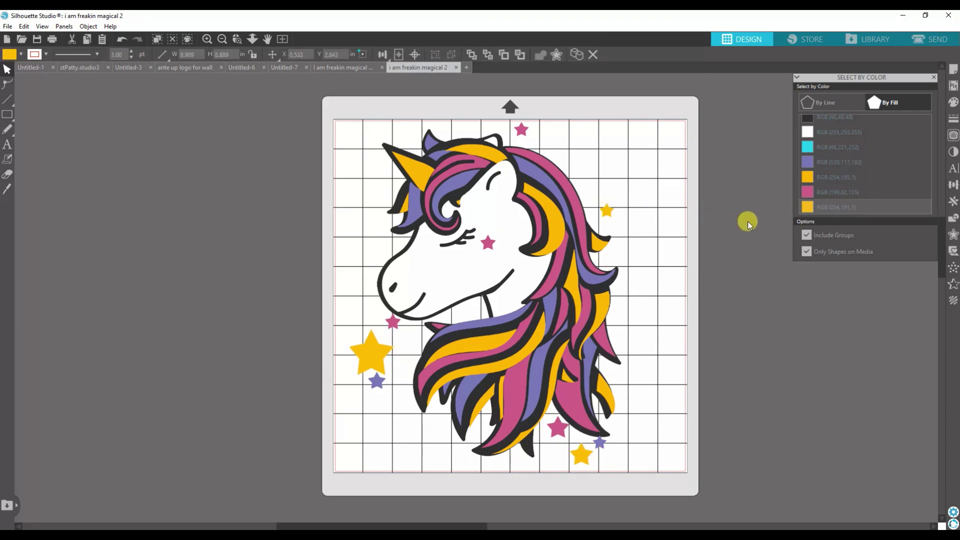
pyautogui.click(771, 233)
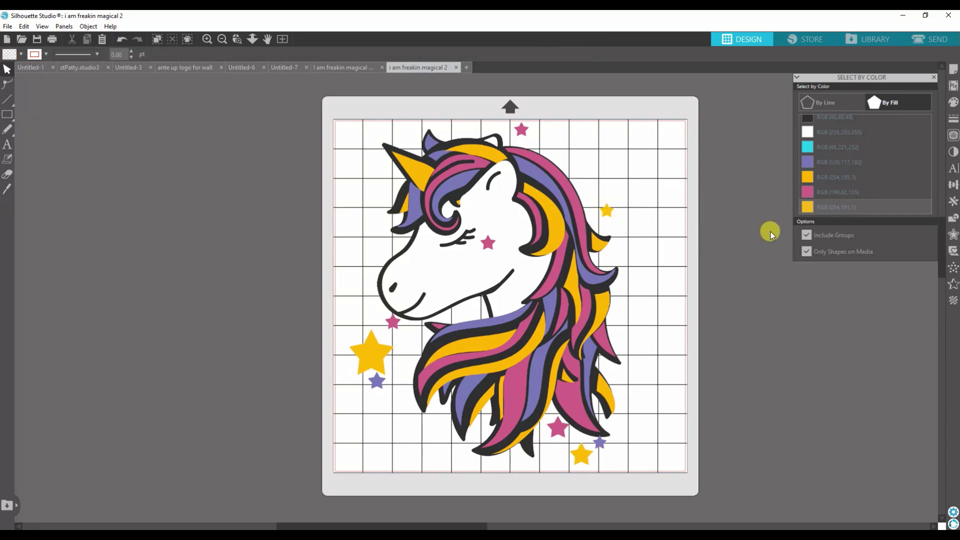
# Test selecting the yellow stars by fill RGB (254,191,1) with Include Groups on and off, leaving the option on
pyautogui.click(830, 207)
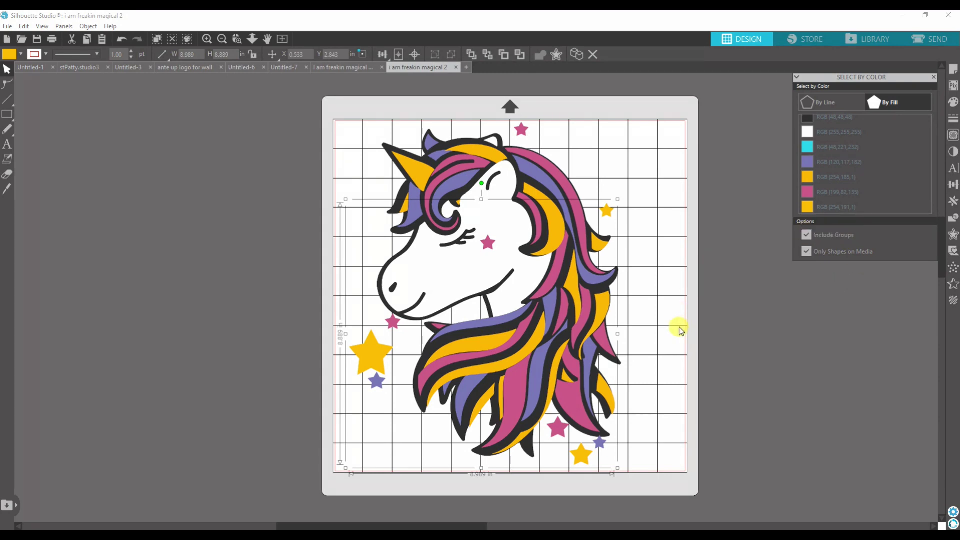
pyautogui.click(806, 235)
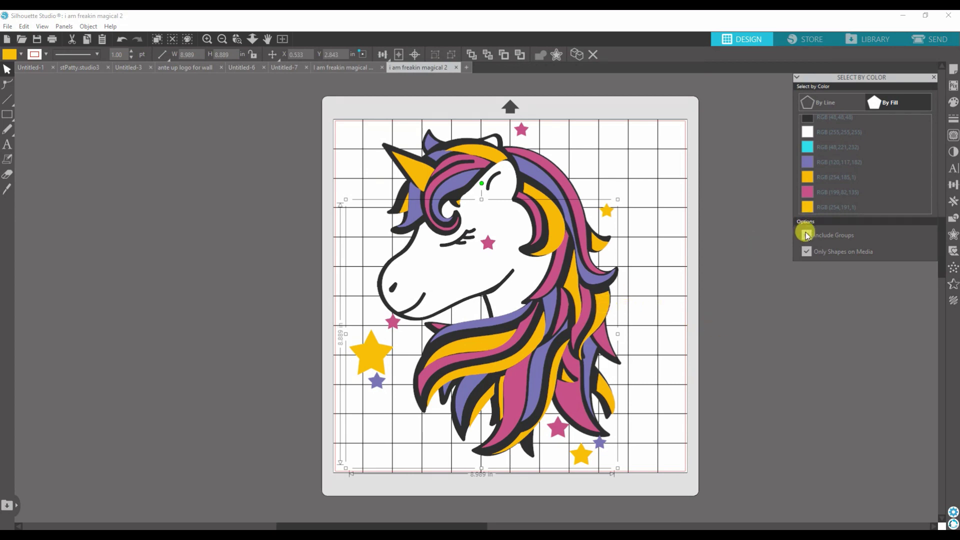
pyautogui.click(837, 153)
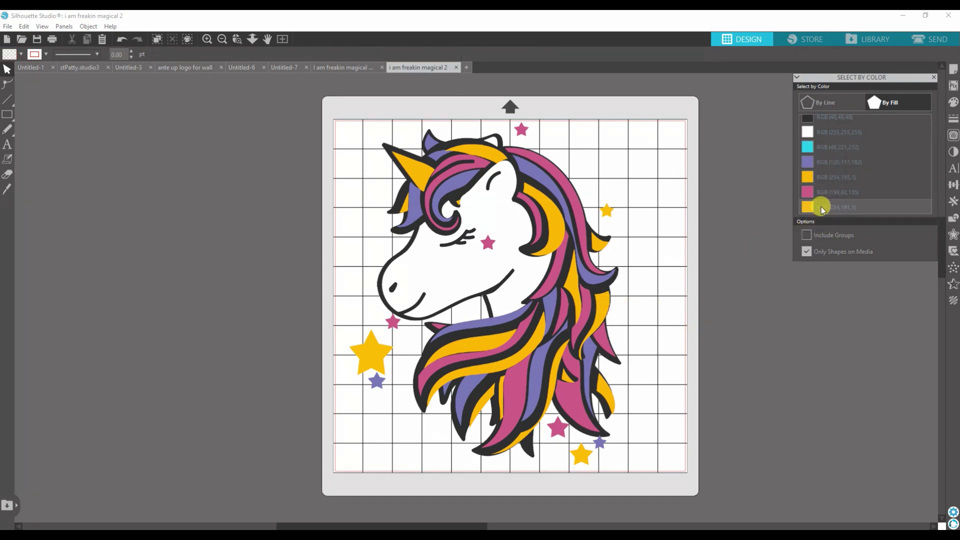
pyautogui.click(806, 235)
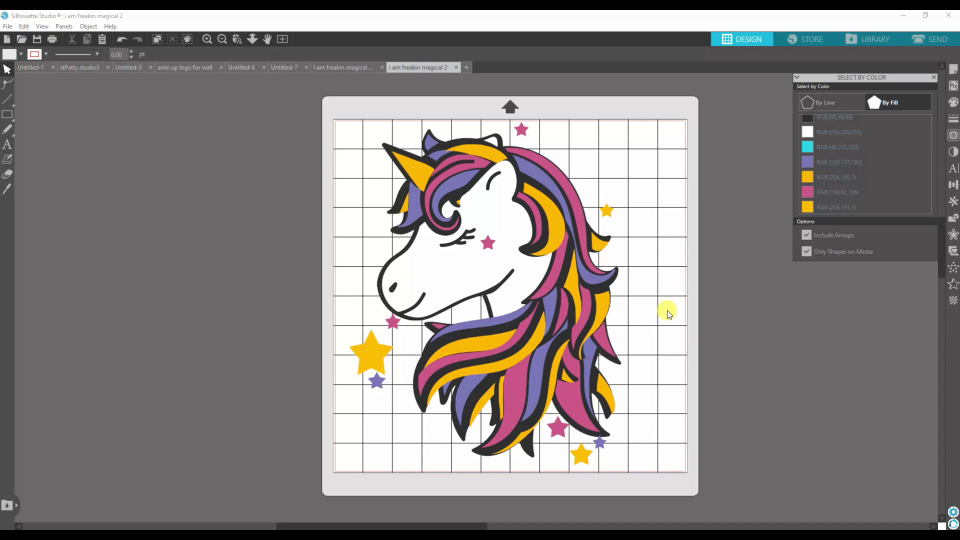